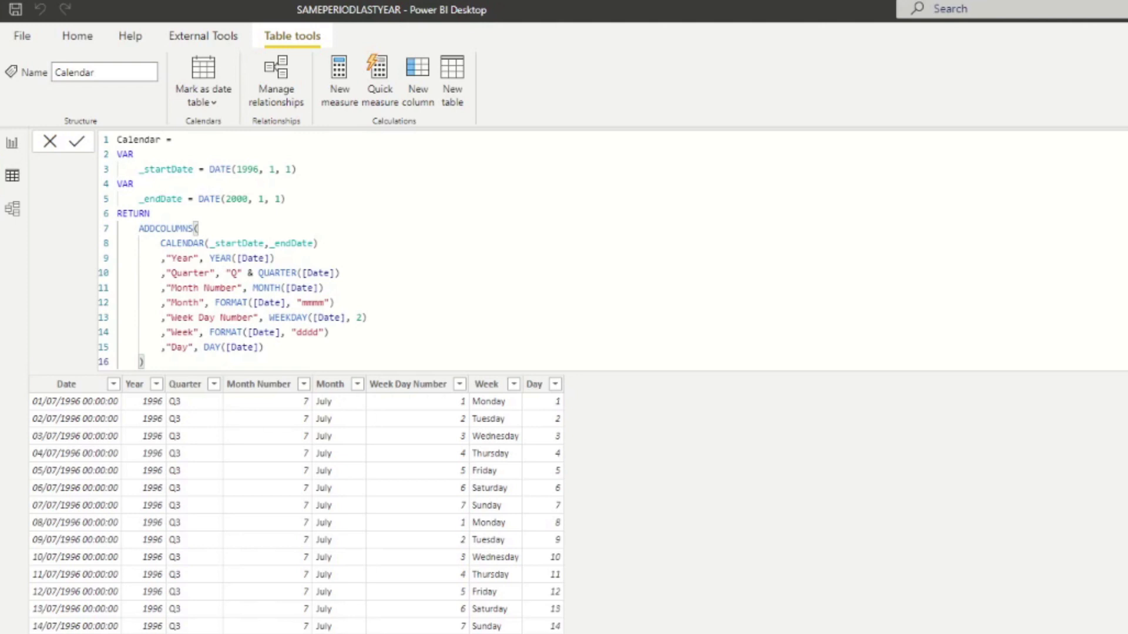
# Show the Orders table's rows in Data view
pyautogui.click(997, 234)
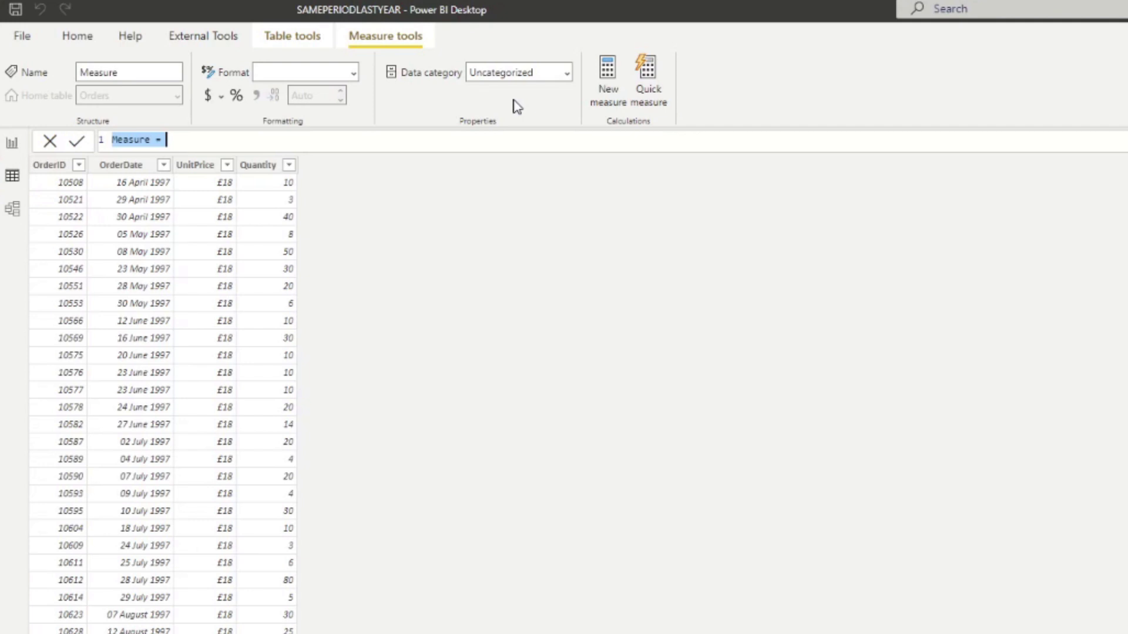
# Create the measure Total Sales = SUMX( Orders, Orders[UnitPrice] * Orders[Quantity] )
pyautogui.write('Total Sales = SUMX( Orders,')
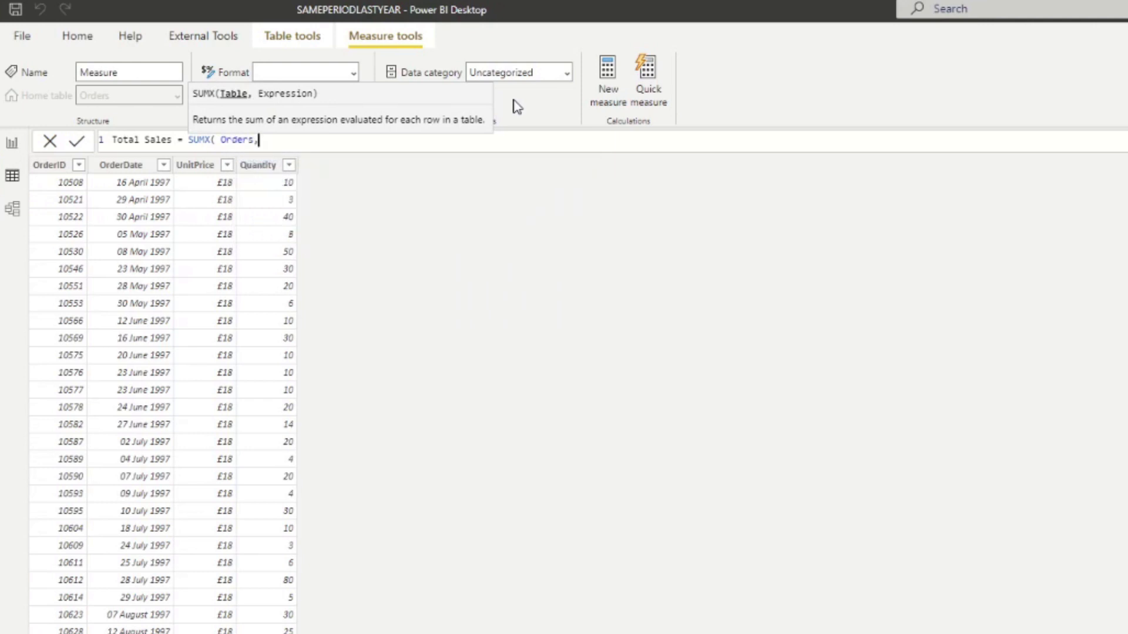
pyautogui.write(' Unit')
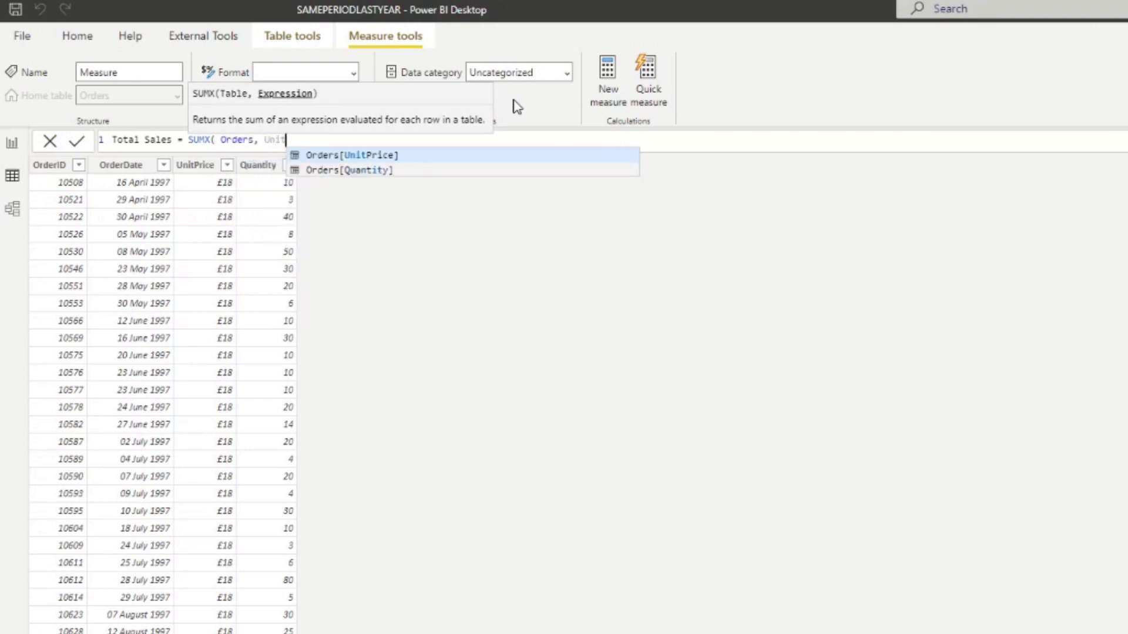
pyautogui.press('Tab')
pyautogui.write('* Quan')
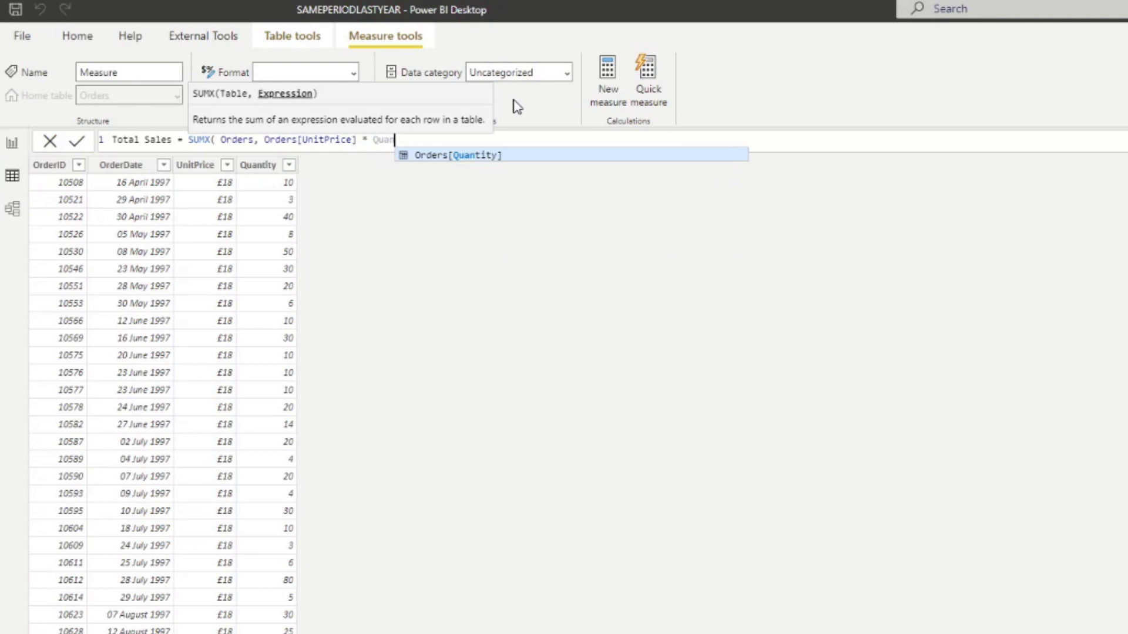
pyautogui.press('Tab')
pyautogui.write(')')
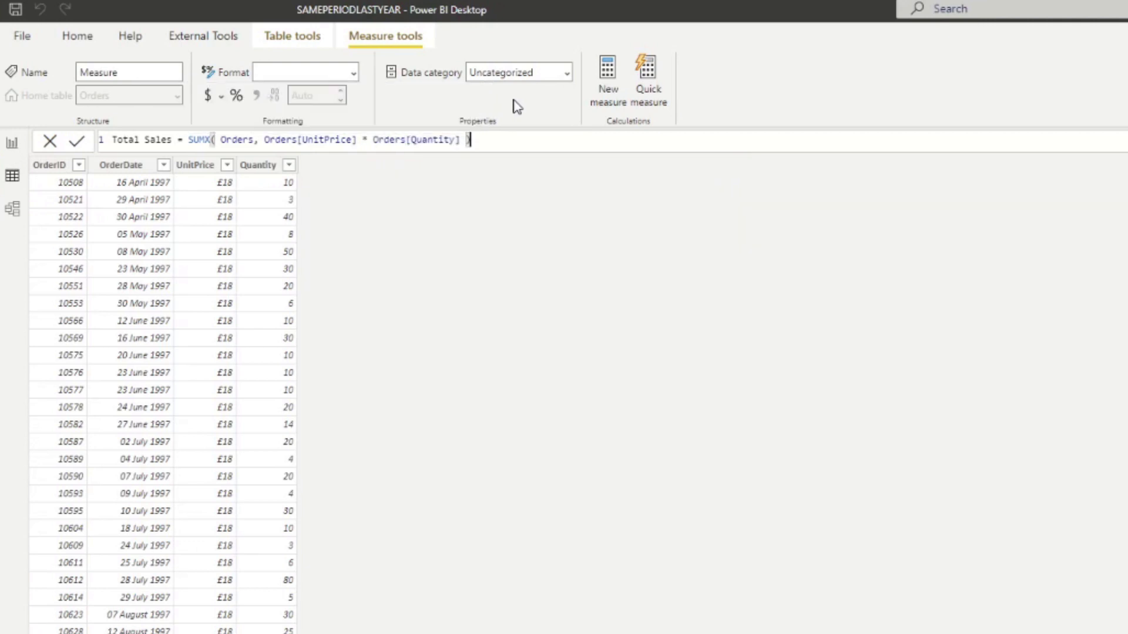
pyautogui.press('Return')
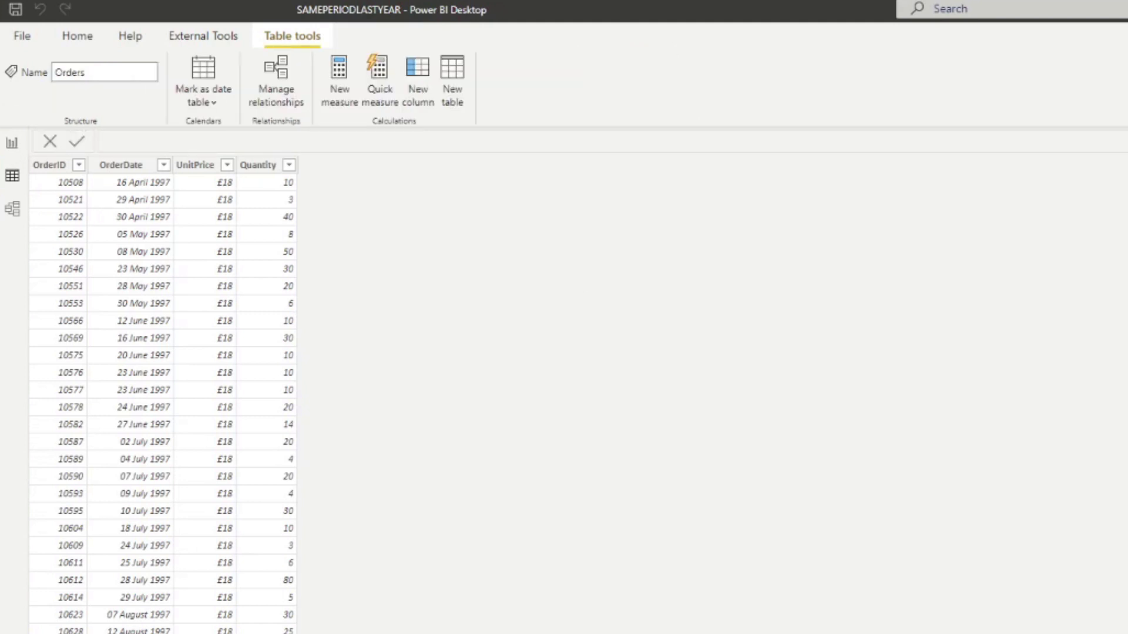
# Inspect the one-to-many relationship from Calendar Date to Orders OrderDate in Model view
pyautogui.click(13, 213)
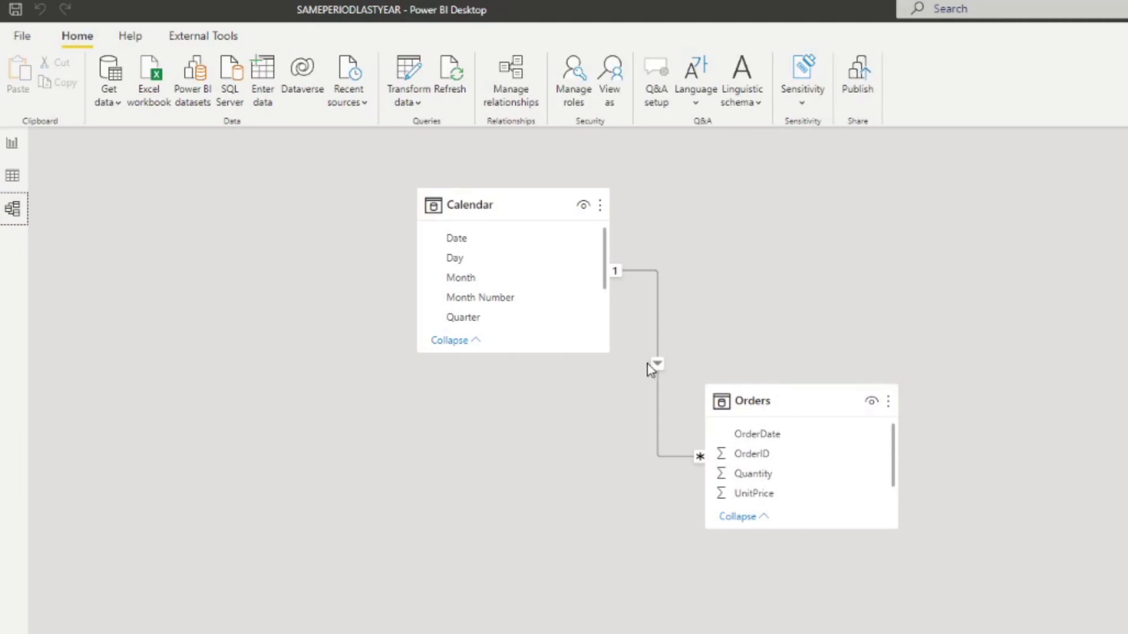
pyautogui.click(658, 369)
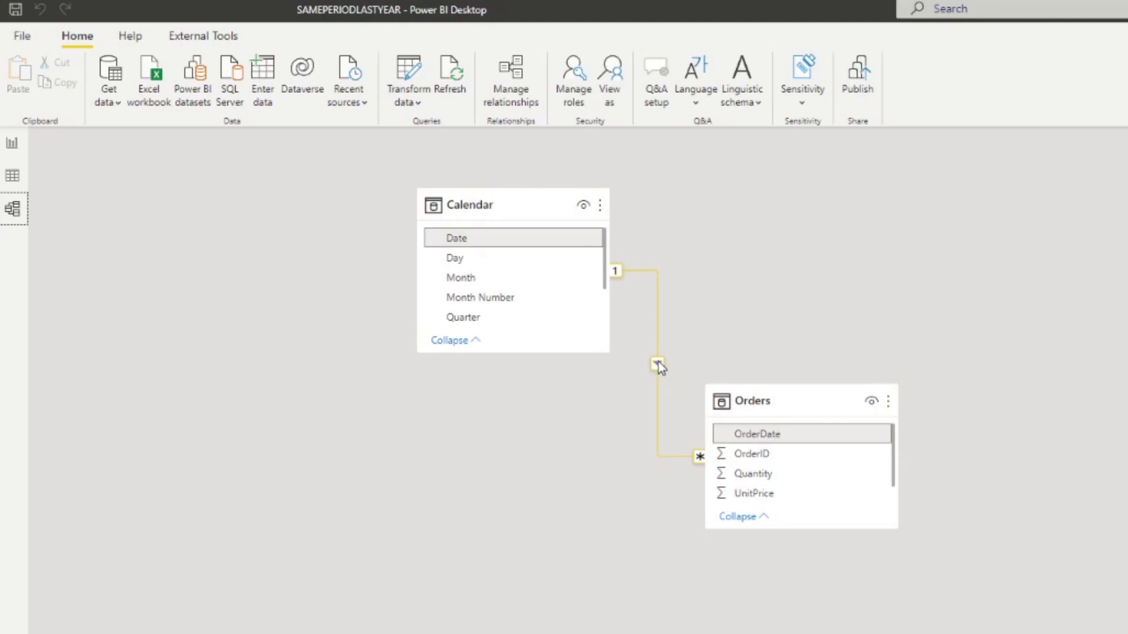
pyautogui.click(650, 357)
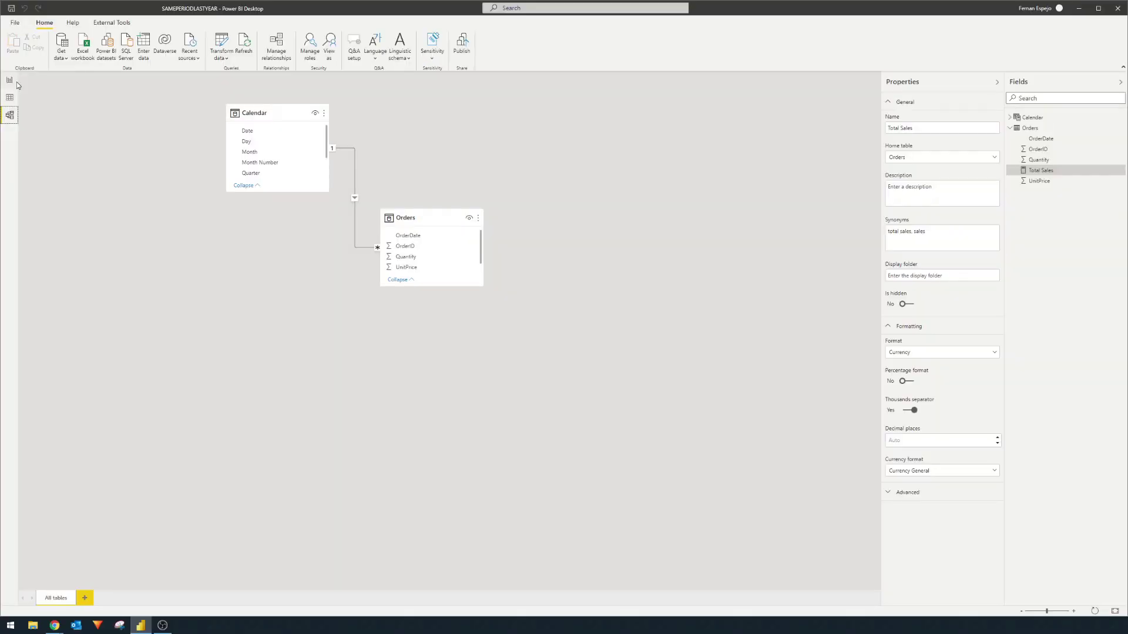
# Build a Year and Total Sales table visual, then cross-highlight its 1997 row
pyautogui.click(16, 83)
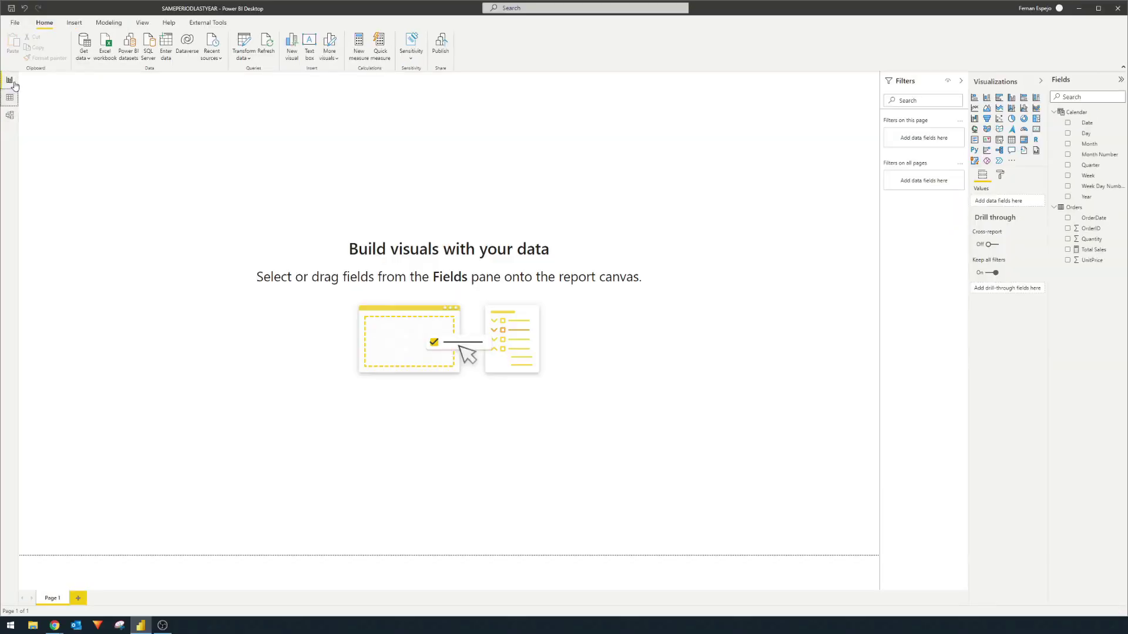
pyautogui.moveTo(1086, 197); pyautogui.dragTo(672, 286)
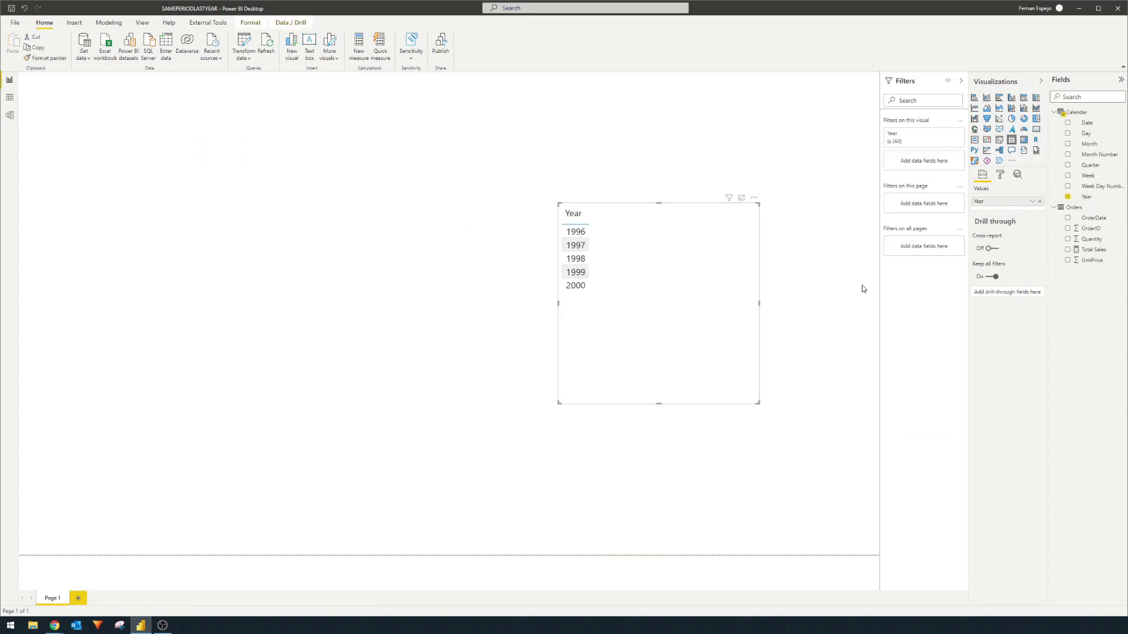
pyautogui.click(1094, 250)
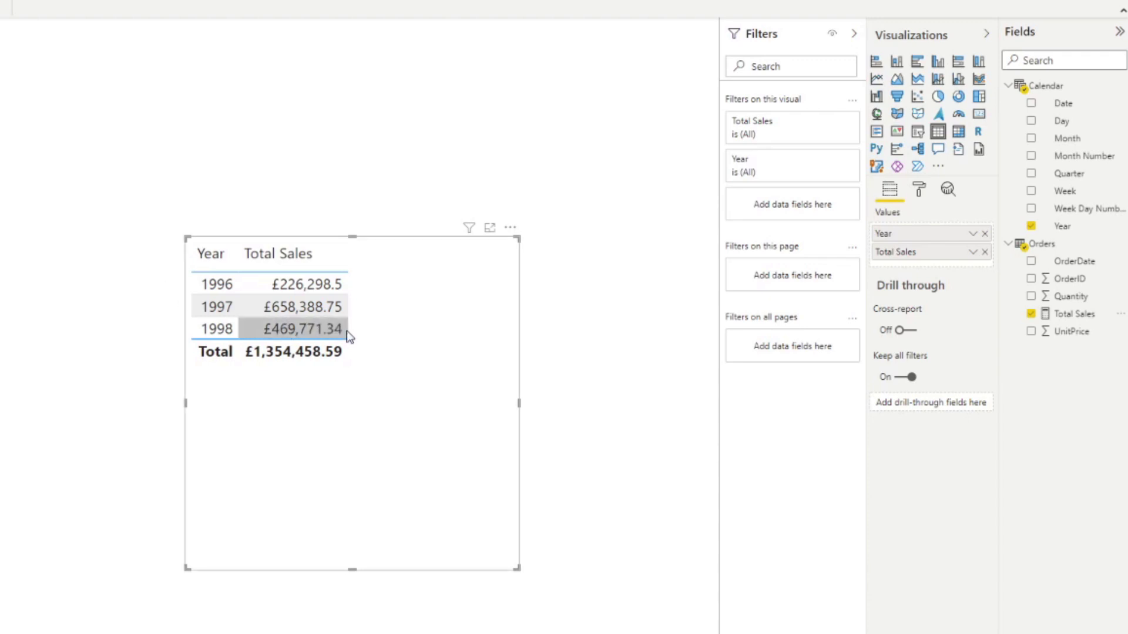
pyautogui.click(315, 307)
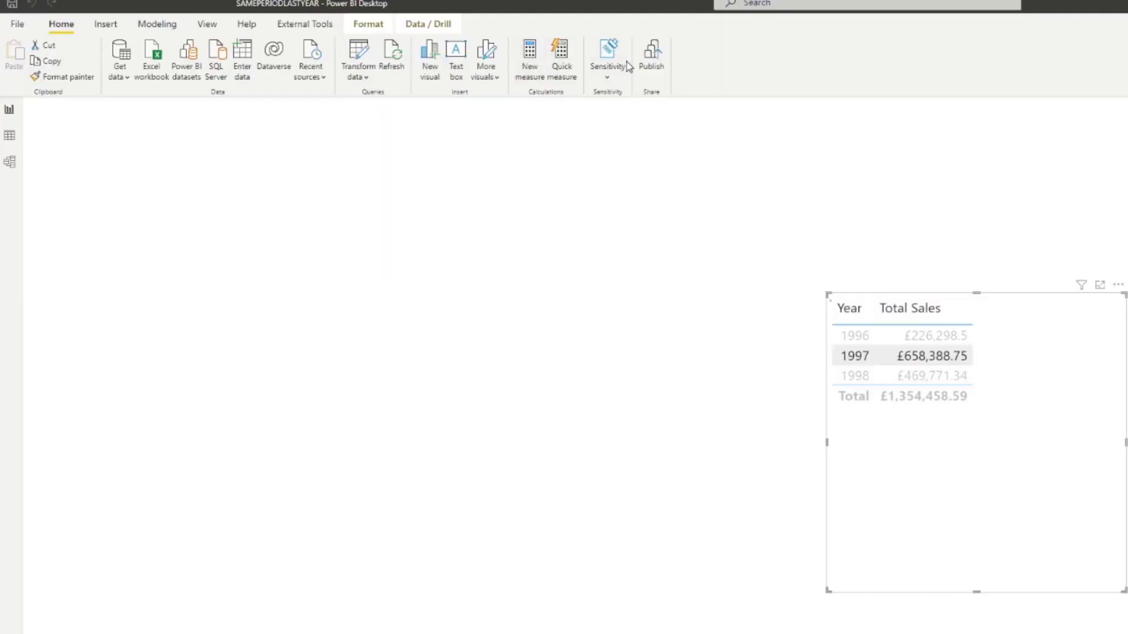
# Start the Total Sales LY measure with an empty multi-line CALCULATE( )
pyautogui.write('To')
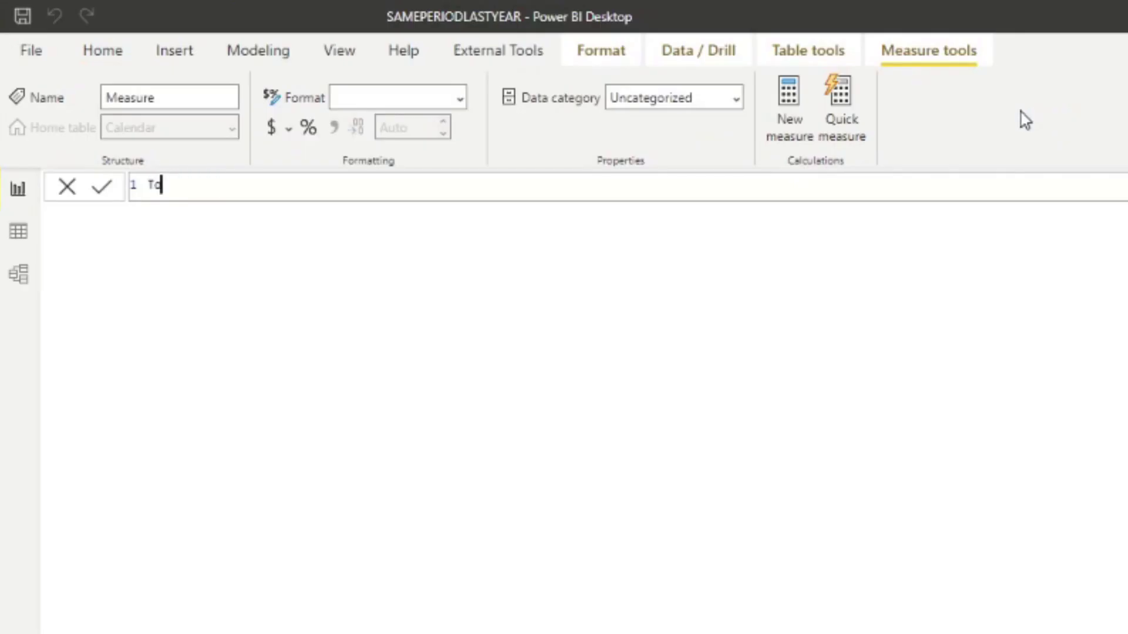
pyautogui.write('tal Sales LY =')
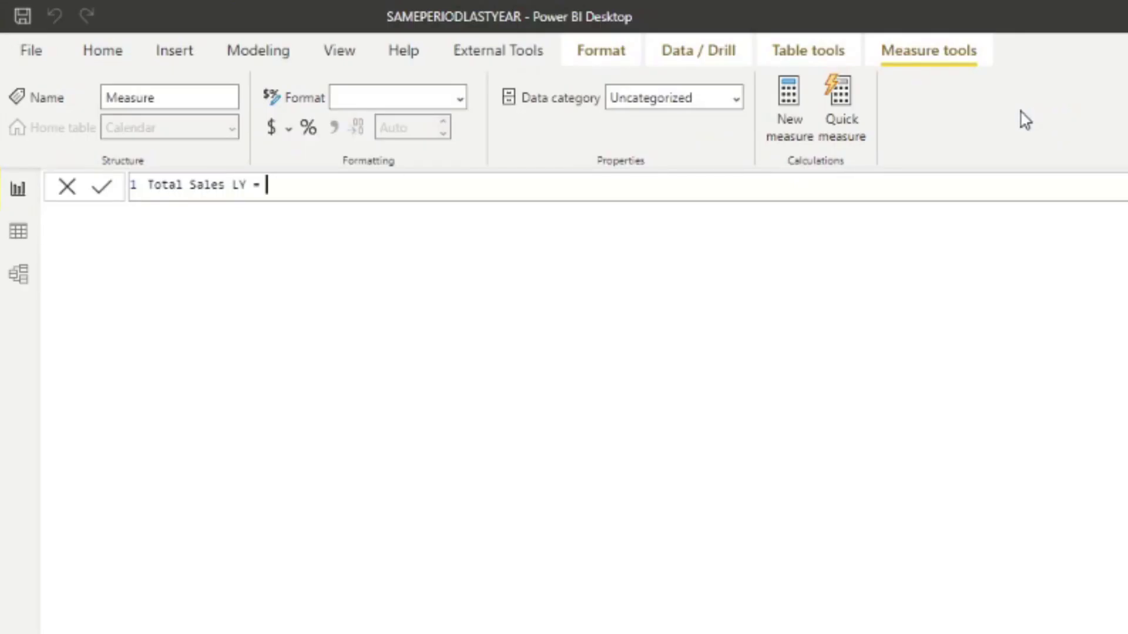
pyautogui.hotkey('shift', 'Return')
pyautogui.write('CALC')
pyautogui.press('Tab')
pyautogui.write(')')
pyautogui.press('Left')
pyautogui.hotkey('shift', 'Return')
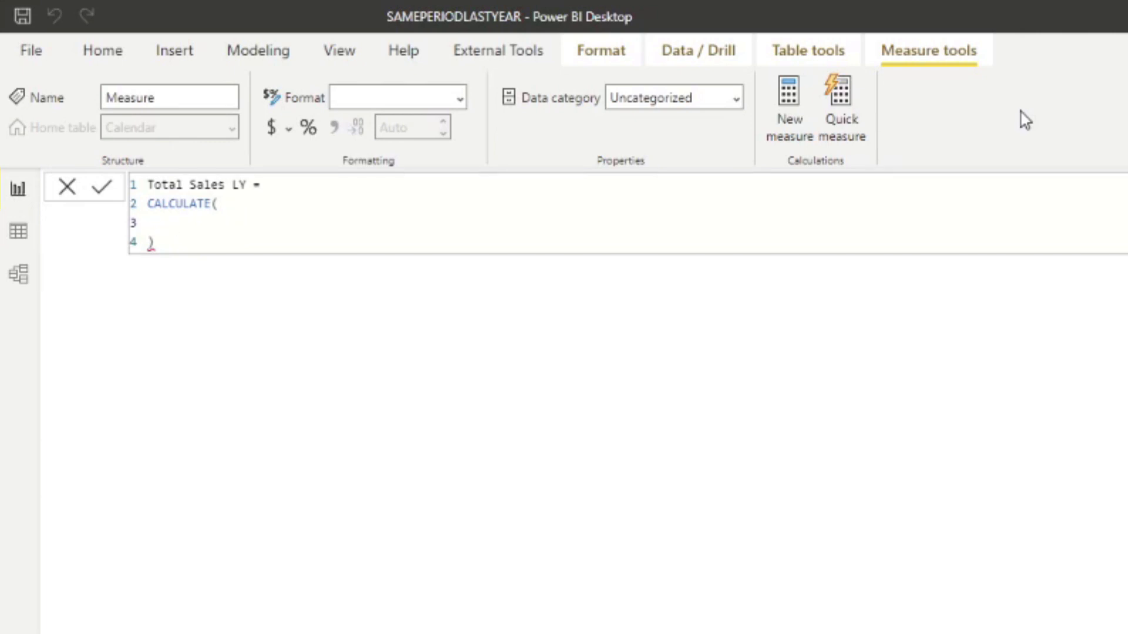
# Fill CALCULATE with [Total Sales] and SAMEPERIODLASTYEAR('Calendar'[Date])
pyautogui.write('Tota')
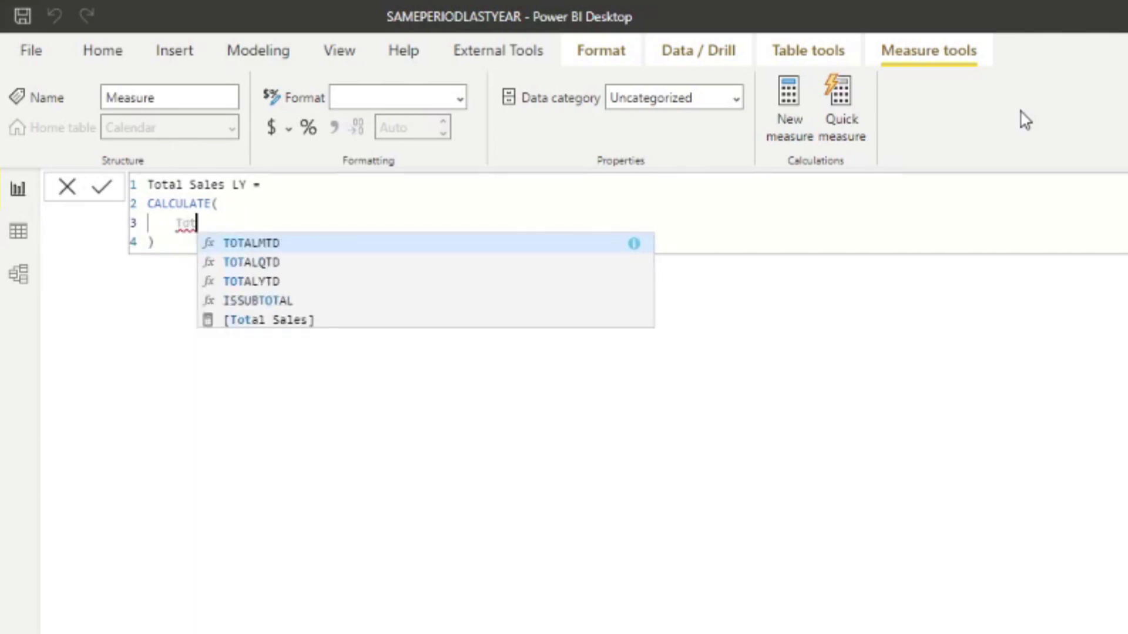
pyautogui.press('Down')
pyautogui.press('Down')
pyautogui.press('Down')
pyautogui.press('Down')
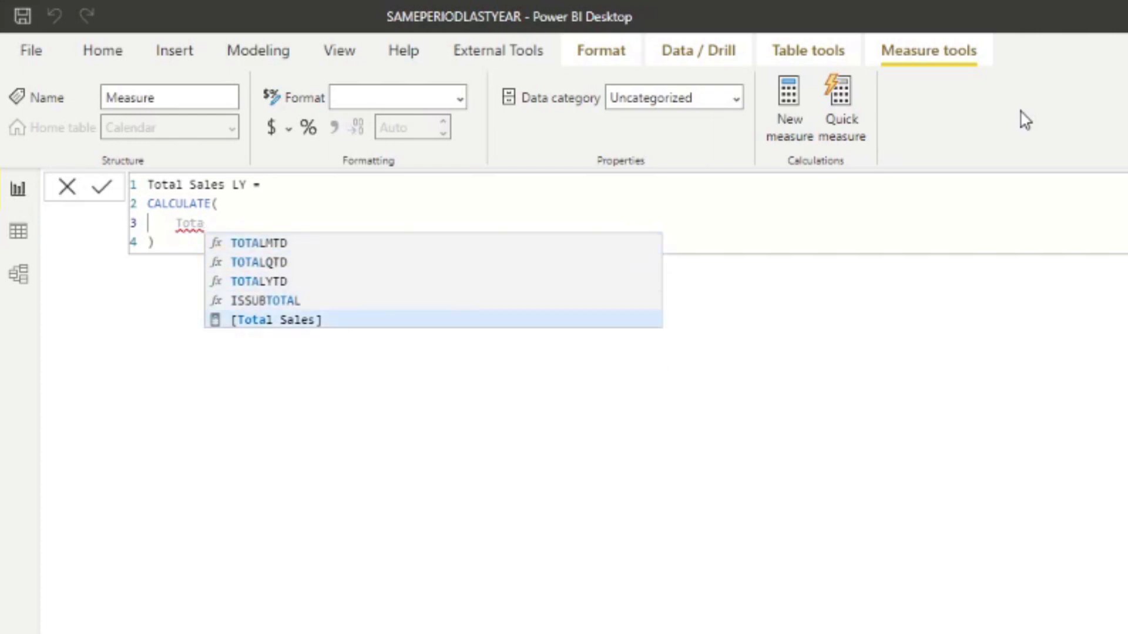
pyautogui.press('Tab')
pyautogui.press('Return')
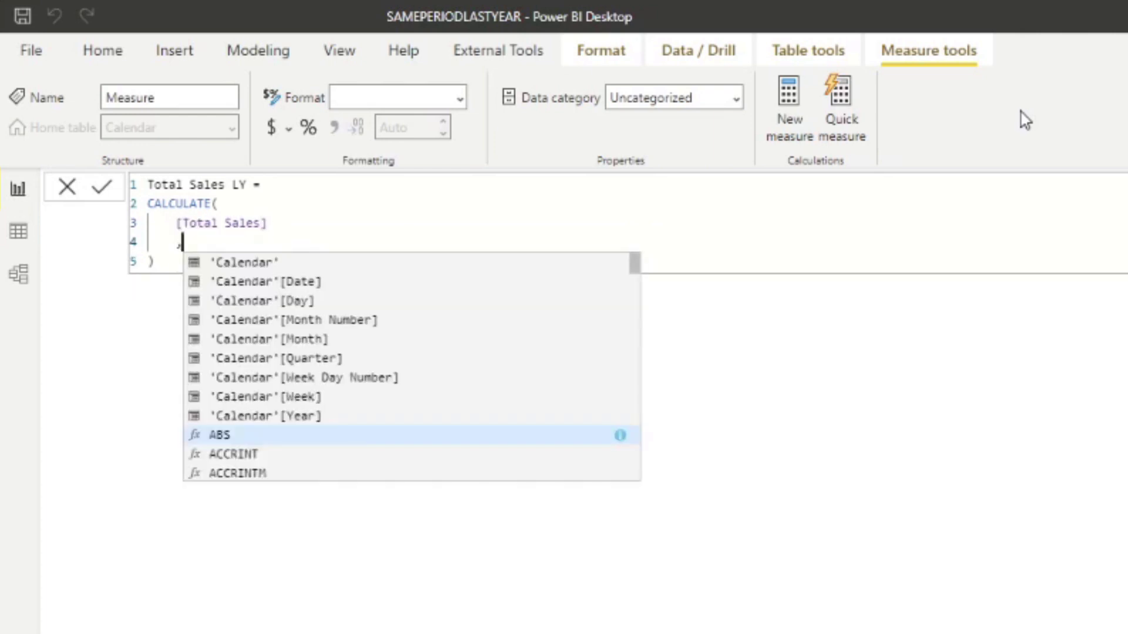
pyautogui.write(', sam')
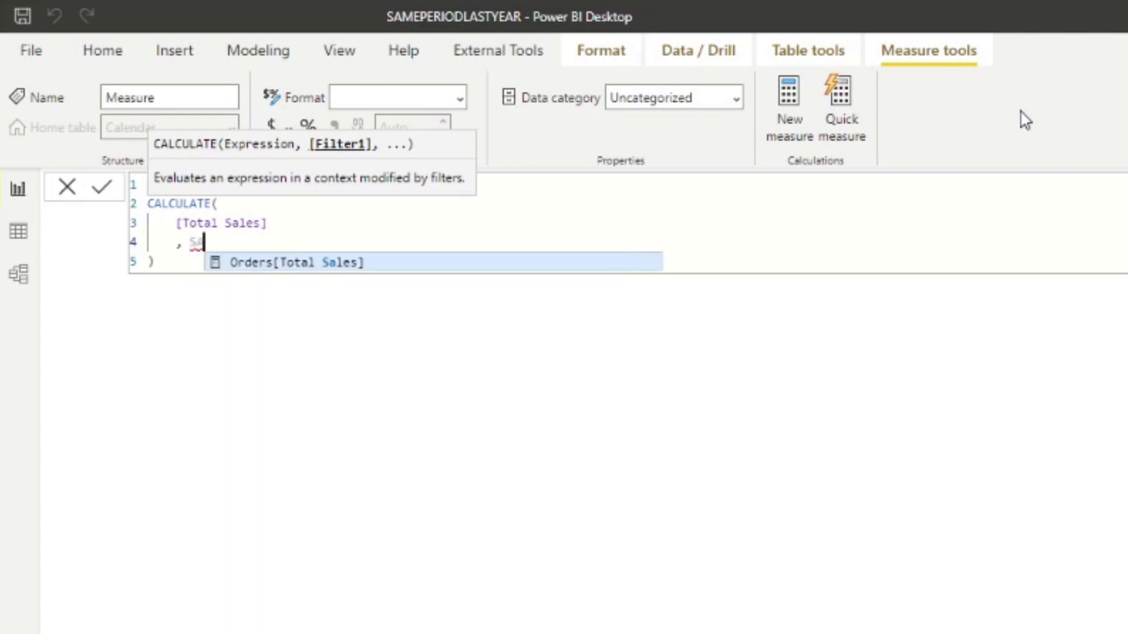
pyautogui.press('Tab')
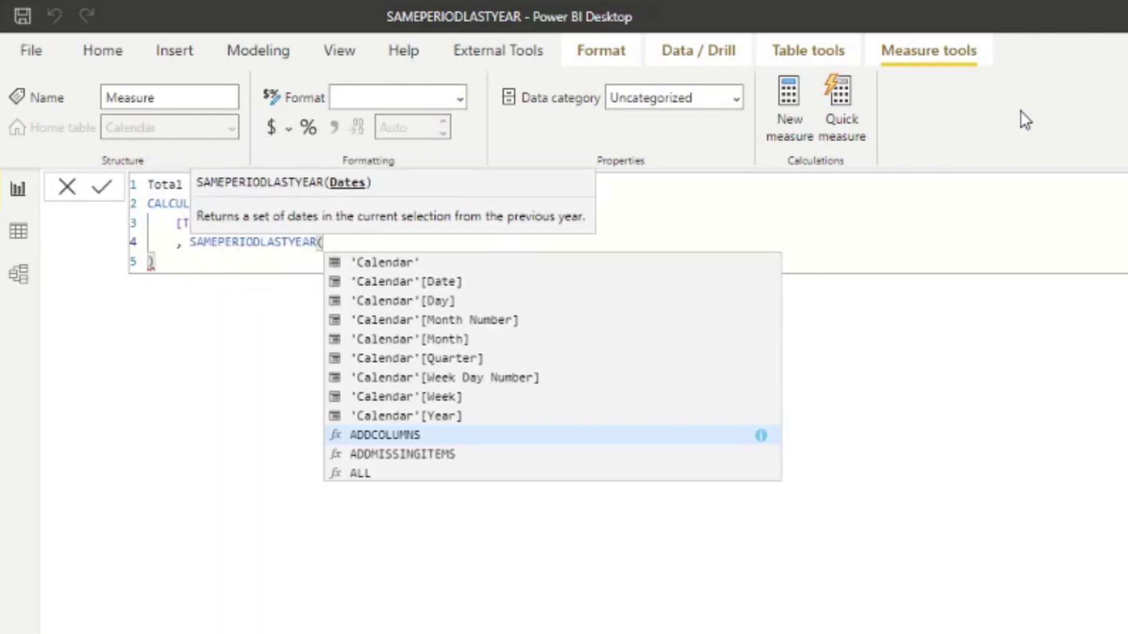
pyautogui.write('Calenda')
pyautogui.press('Down')
pyautogui.press('Tab')
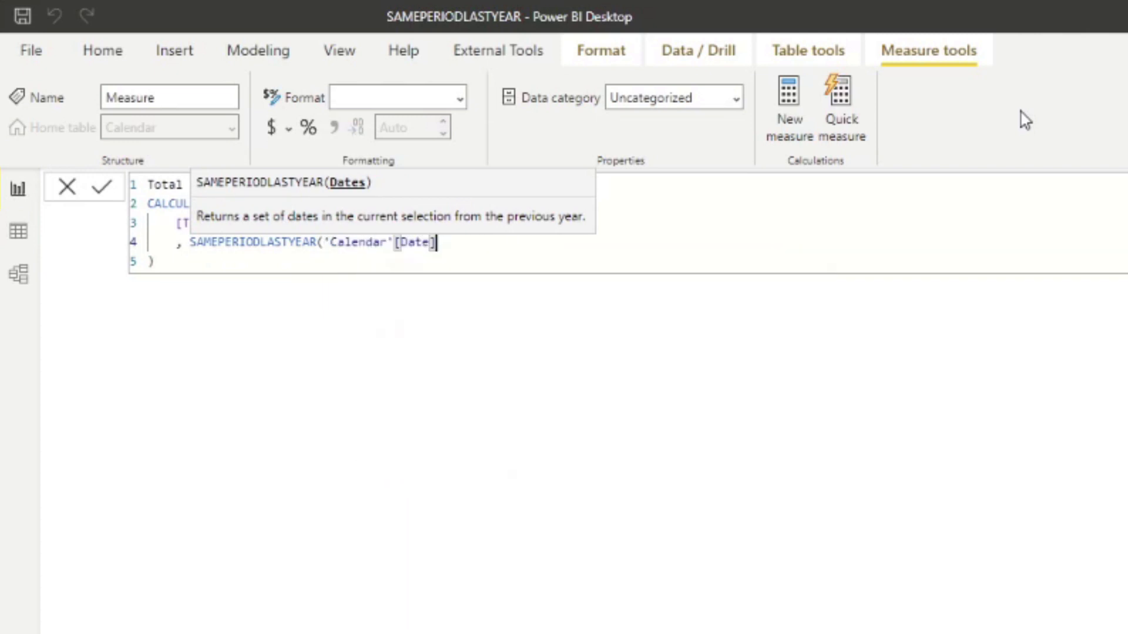
pyautogui.write(')')
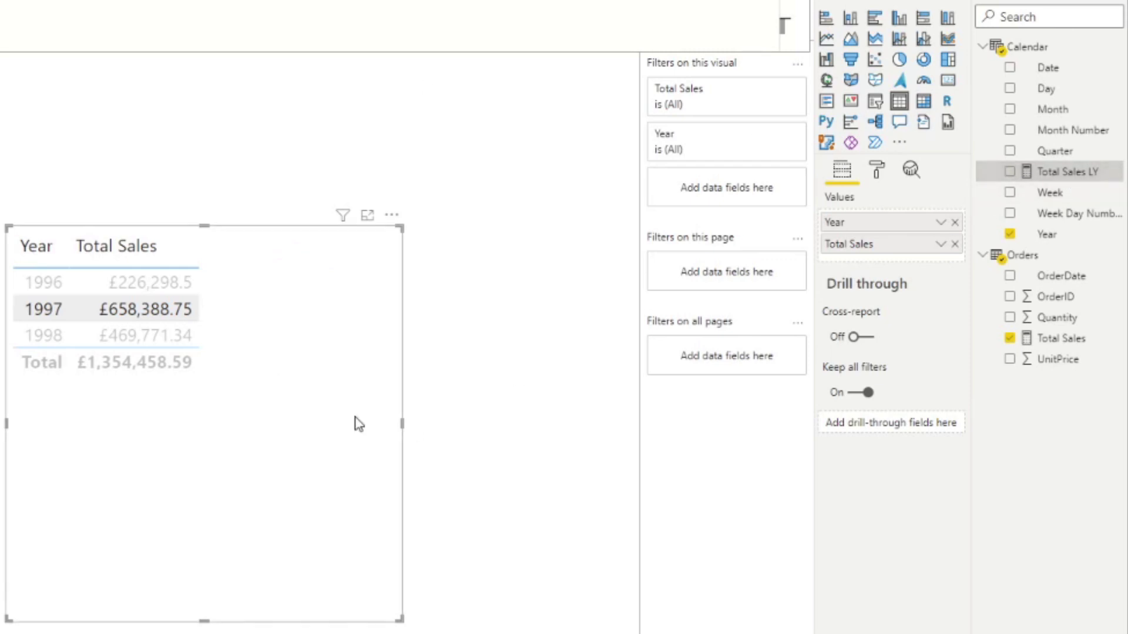
# Add Total Sales LY as a column in the yearly table visual
pyautogui.moveTo(1054, 171); pyautogui.dragTo(300, 407)
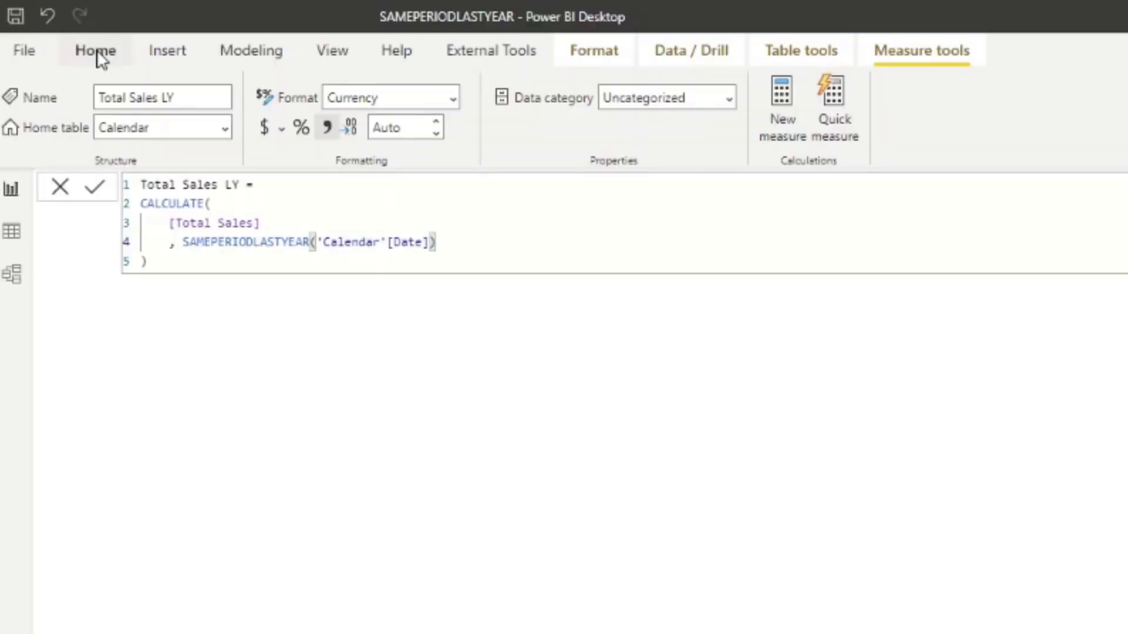
# Create a new measure named % Change beginning with DIVIDE(
pyautogui.click(45, 24)
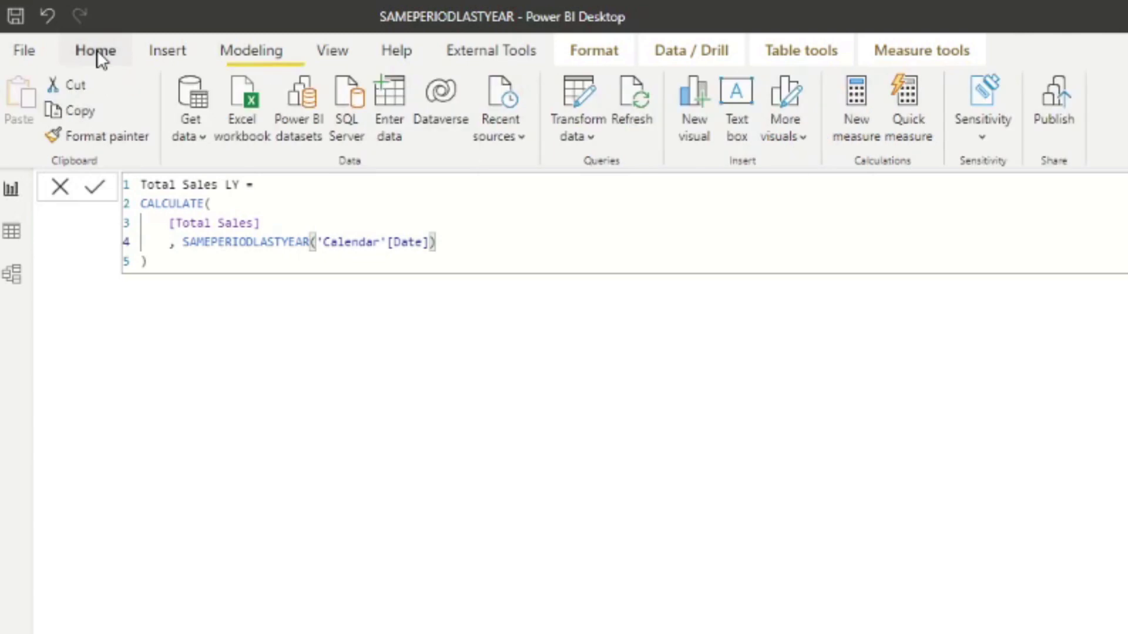
pyautogui.click(869, 129)
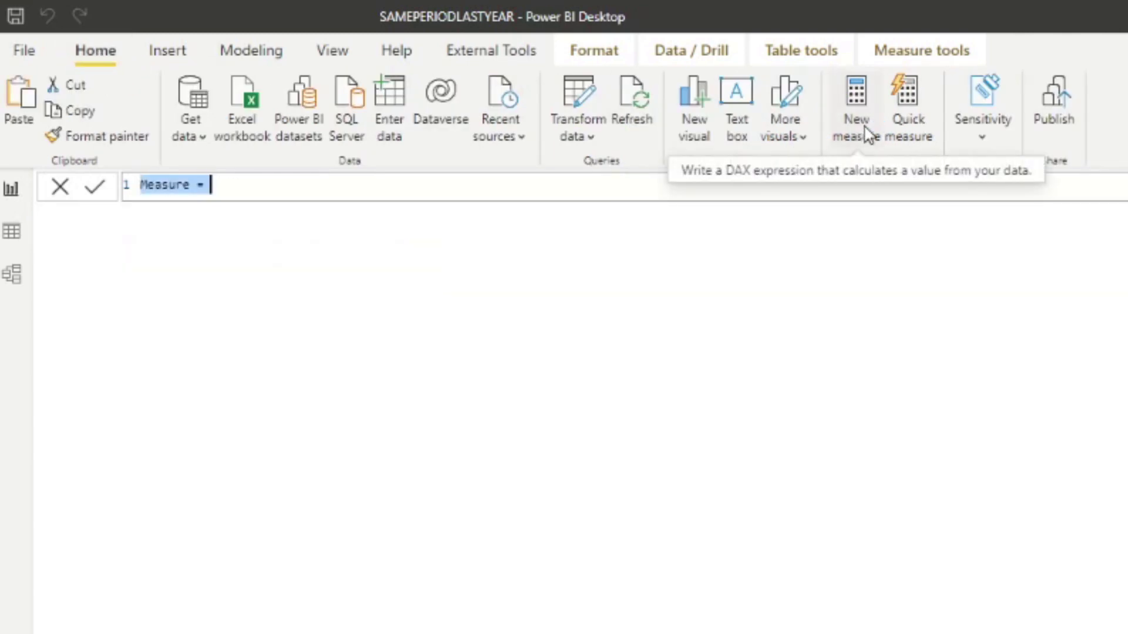
pyautogui.write('% Change =')
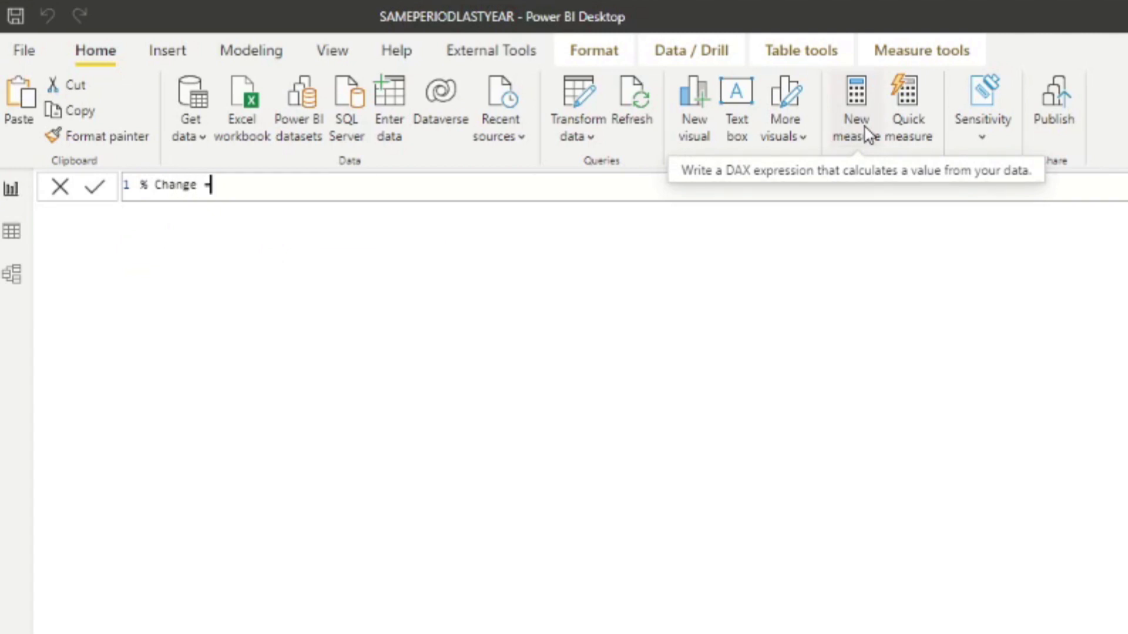
pyautogui.hotkey('shift', 'Return')
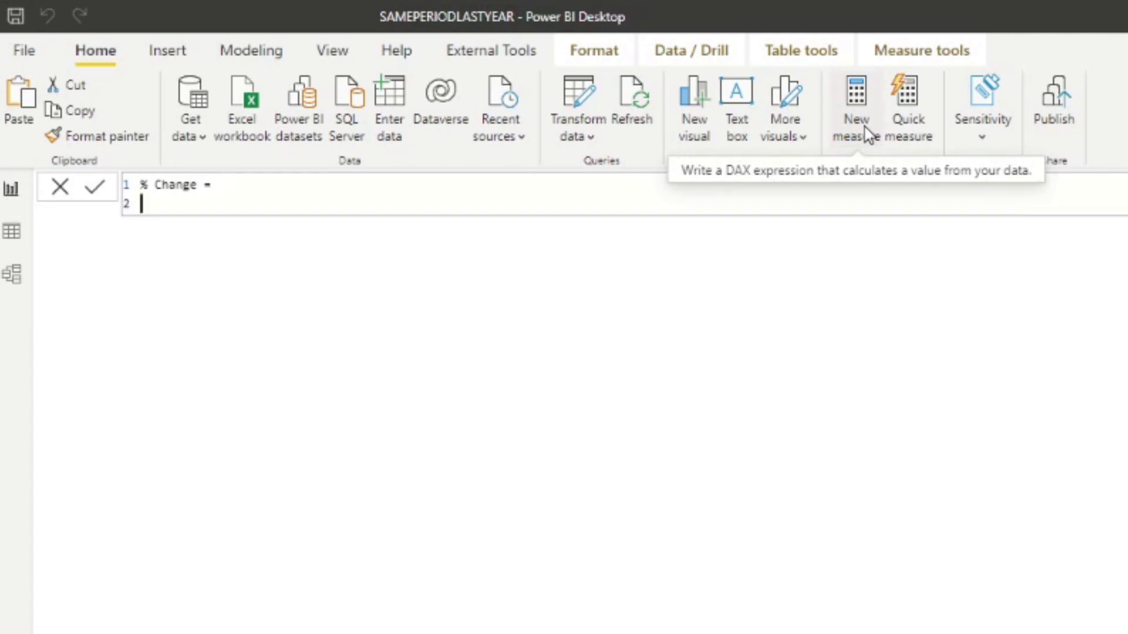
pyautogui.write('DIVIDE(')
pyautogui.hotkey('shift', 'Return')
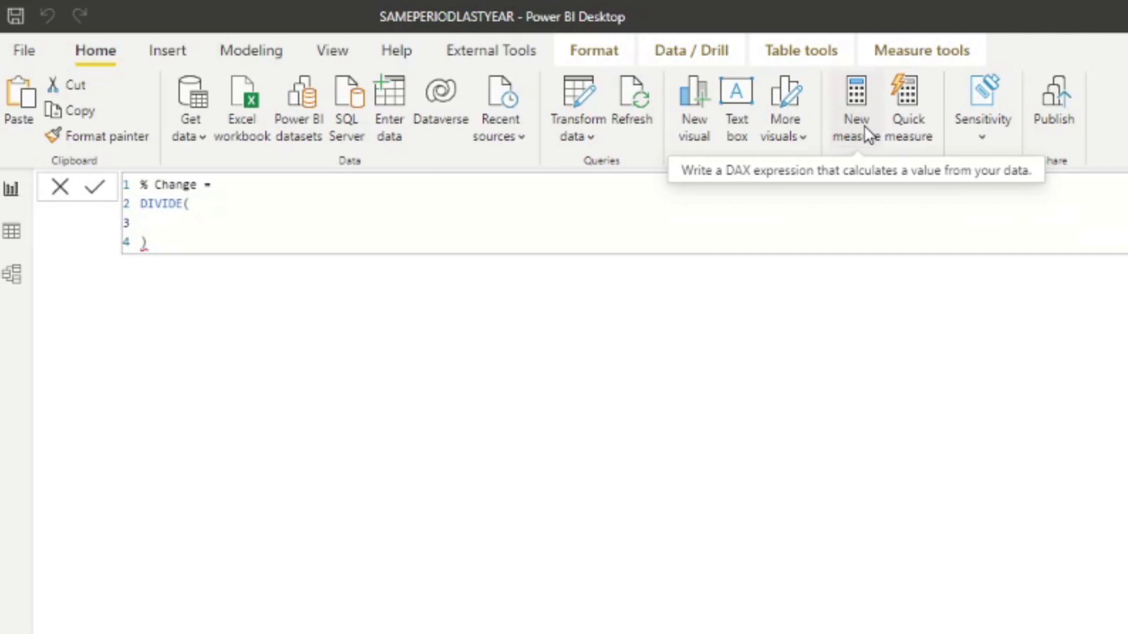
# Complete the formula as DIVIDE( [Total Sales], [Total Sales LY] ) - 1
pyautogui.write('Total')
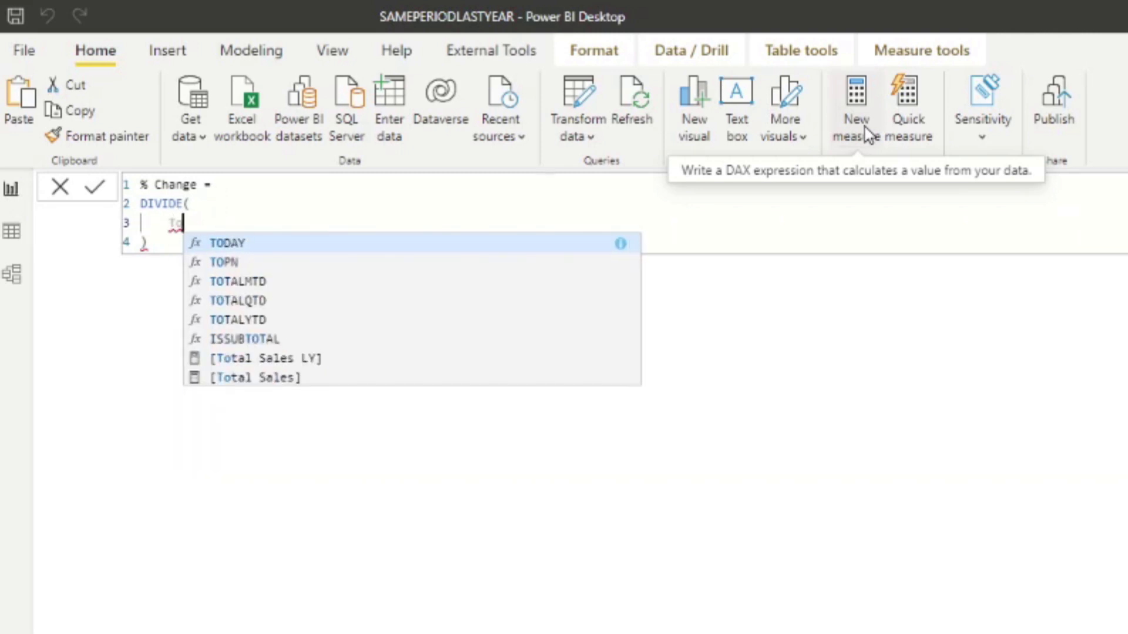
pyautogui.press('Down')
pyautogui.press('Down')
pyautogui.press('Down')
pyautogui.press('Down')
pyautogui.press('Tab')
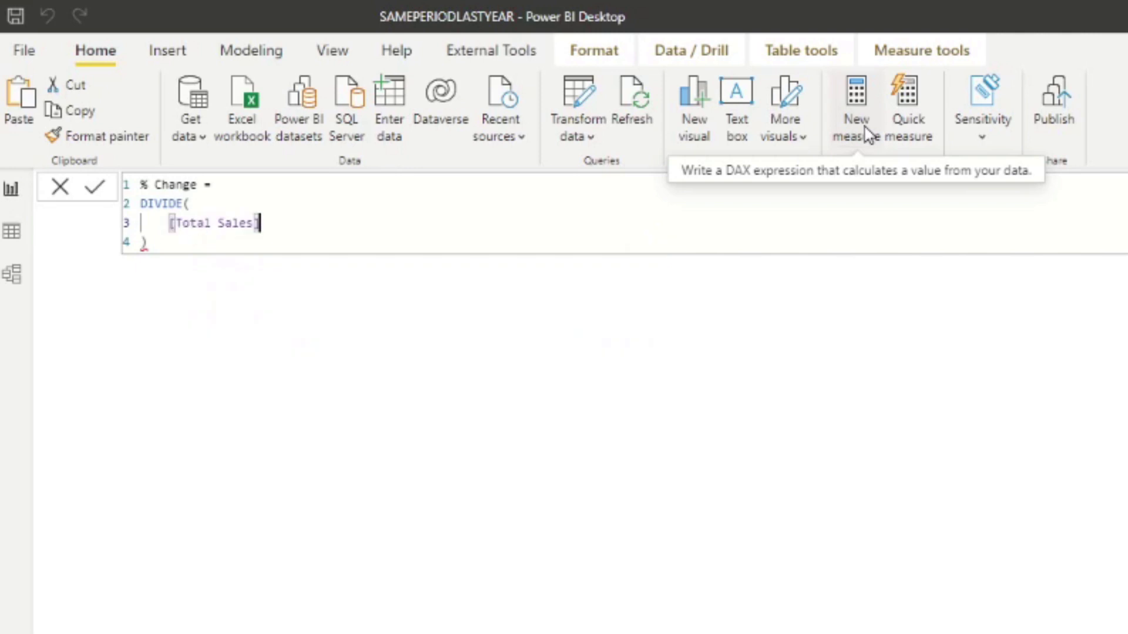
pyautogui.write(',')
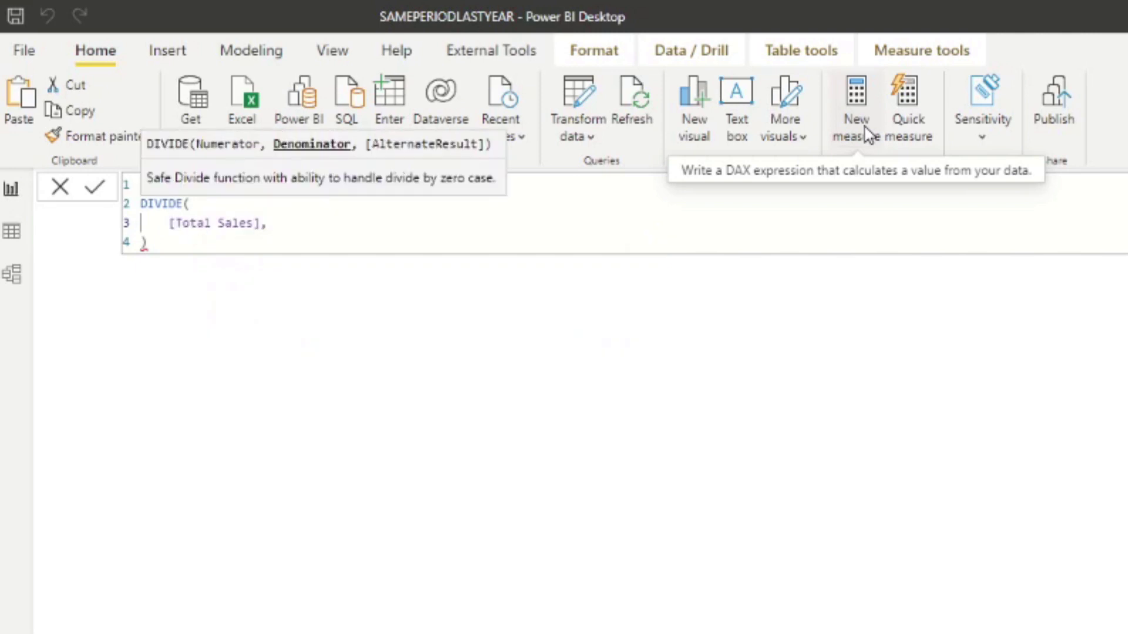
pyautogui.write(' Total')
pyautogui.press('Down')
pyautogui.press('Down')
pyautogui.press('Down')
pyautogui.press('Down')
pyautogui.press('Tab')
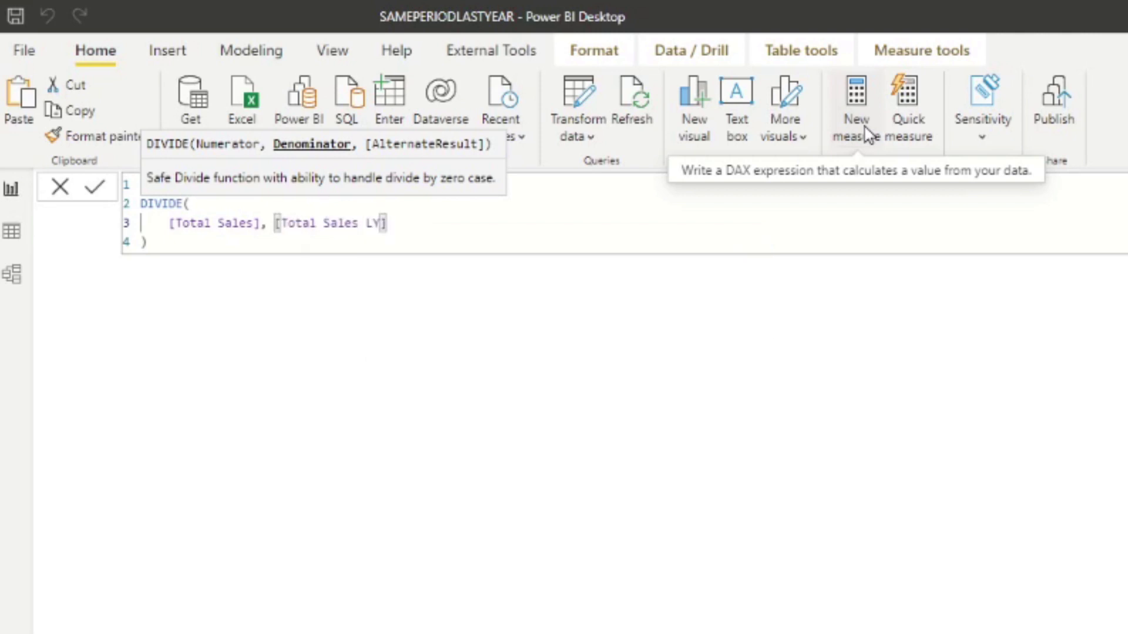
pyautogui.press('Down')
pyautogui.write('- 1')
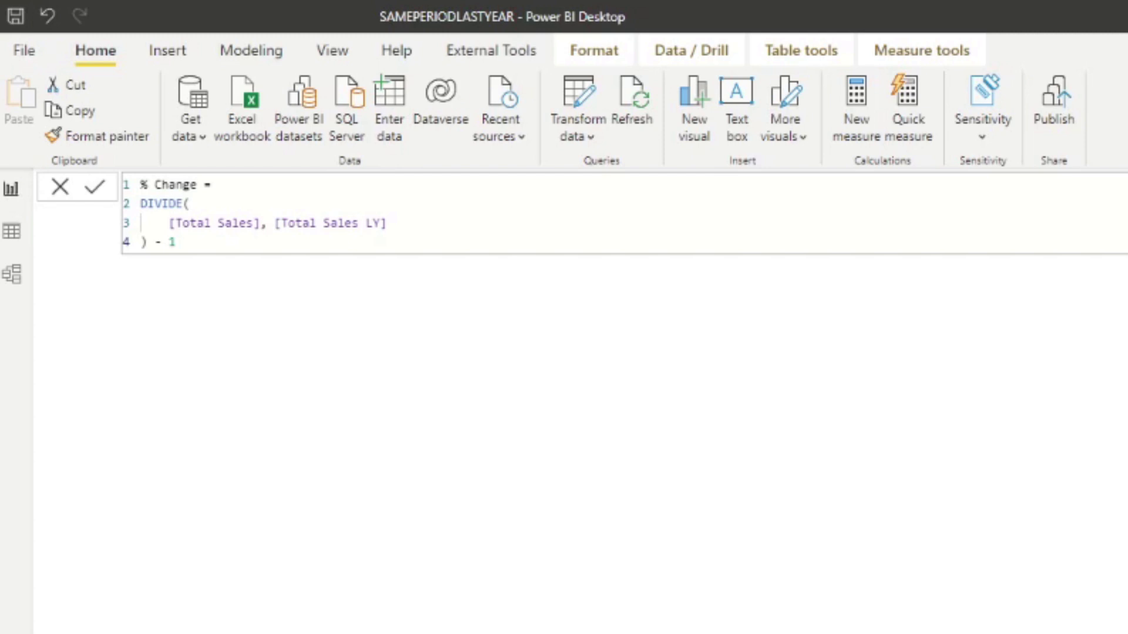
# Format the % Change measure as a percentage in Measure tools
pyautogui.click(576, 58)
pyautogui.click(103, 51)
pyautogui.click(900, 54)
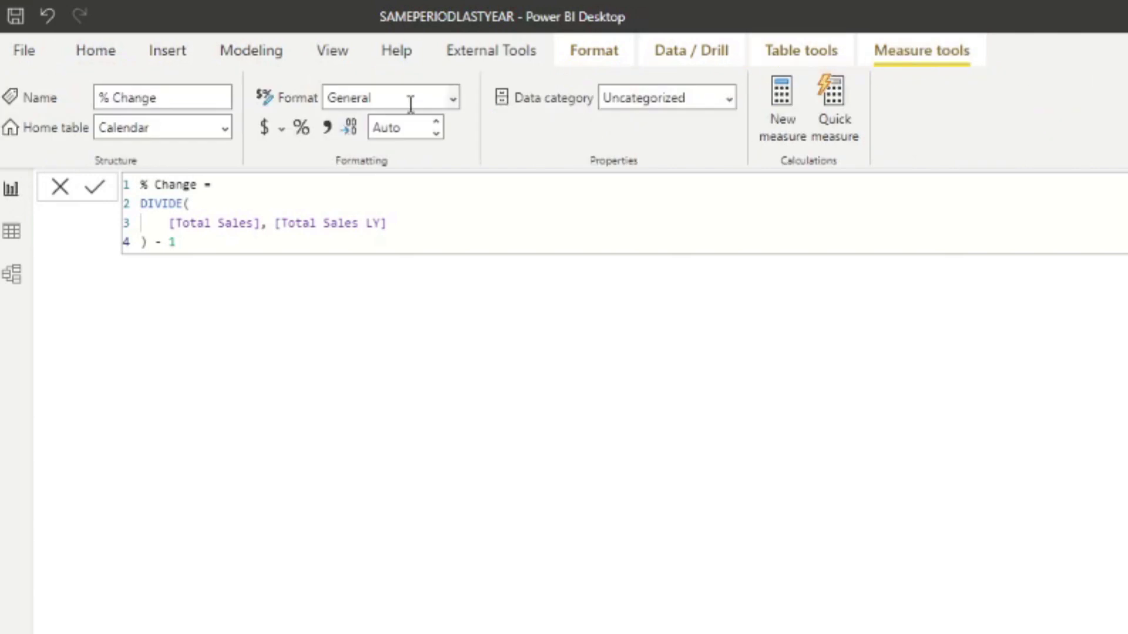
pyautogui.click(298, 125)
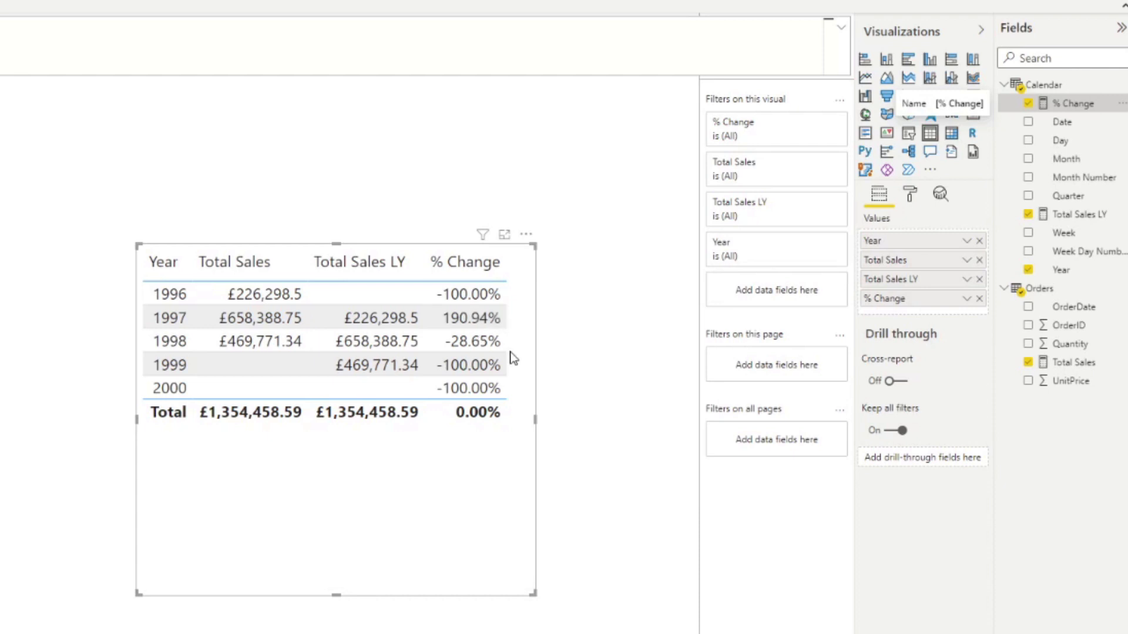
# Select Total Sales LY, then bring up the % Change measure's DAX
pyautogui.click(1076, 215)
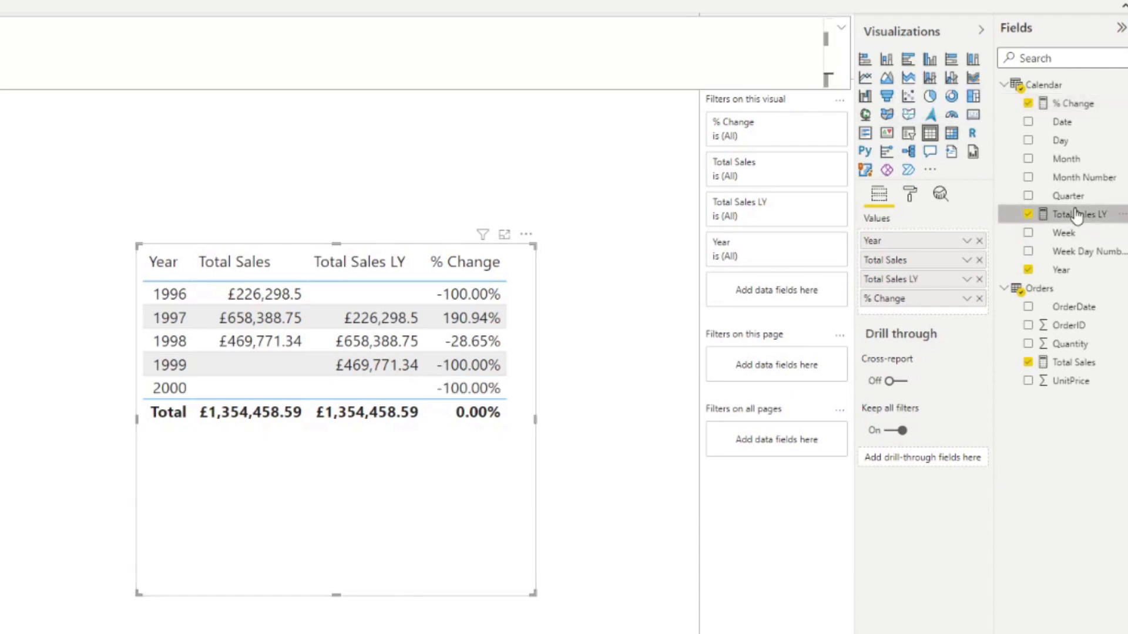
pyautogui.click(1073, 104)
# Remove the DIVIDE expression and set up an empty multi-line IF( )
pyautogui.moveTo(272, 252); pyautogui.dragTo(104, 209)
pyautogui.hotkey('ctrl', 'c')
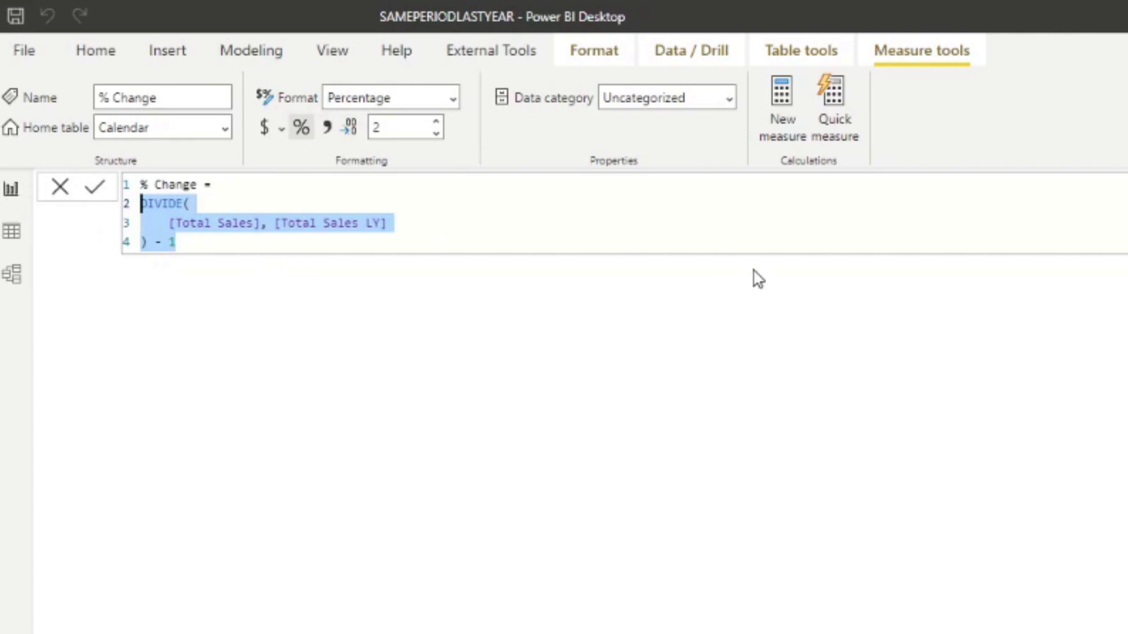
pyautogui.press('BackSpace')
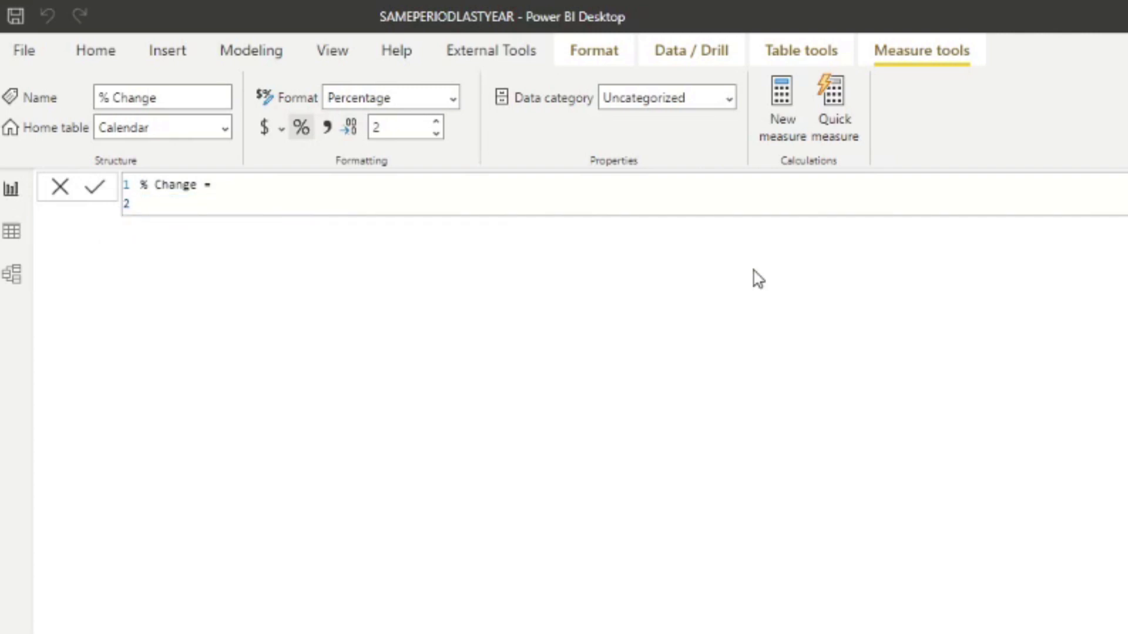
pyautogui.write('IF (')
pyautogui.press('Left')
pyautogui.press('Left')
pyautogui.press('BackSpace')
pyautogui.press('Right')
pyautogui.press('Return')
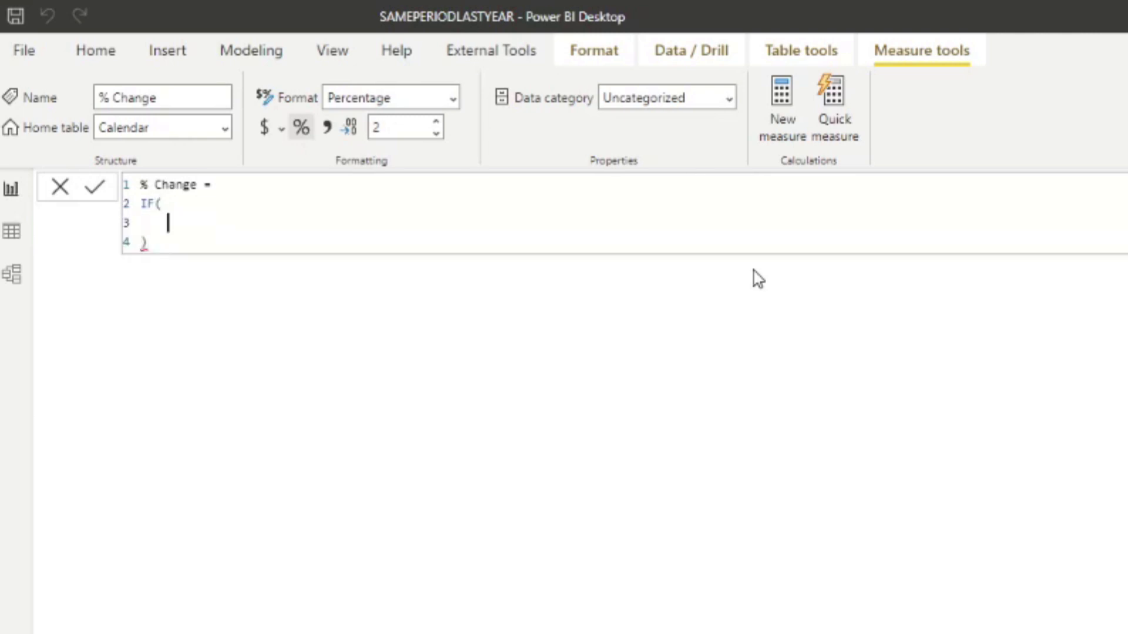
# Enter the IF condition [Total Sales] & [Total Sales LY] followed by a comma
pyautogui.write('Total')
pyautogui.press('Down')
pyautogui.press('Down')
pyautogui.press('Down')
pyautogui.press('Down')
pyautogui.press('Down')
pyautogui.press('Tab')
pyautogui.write('& Total')
pyautogui.press('Down')
pyautogui.press('Down')
pyautogui.press('Down')
pyautogui.press('Down')
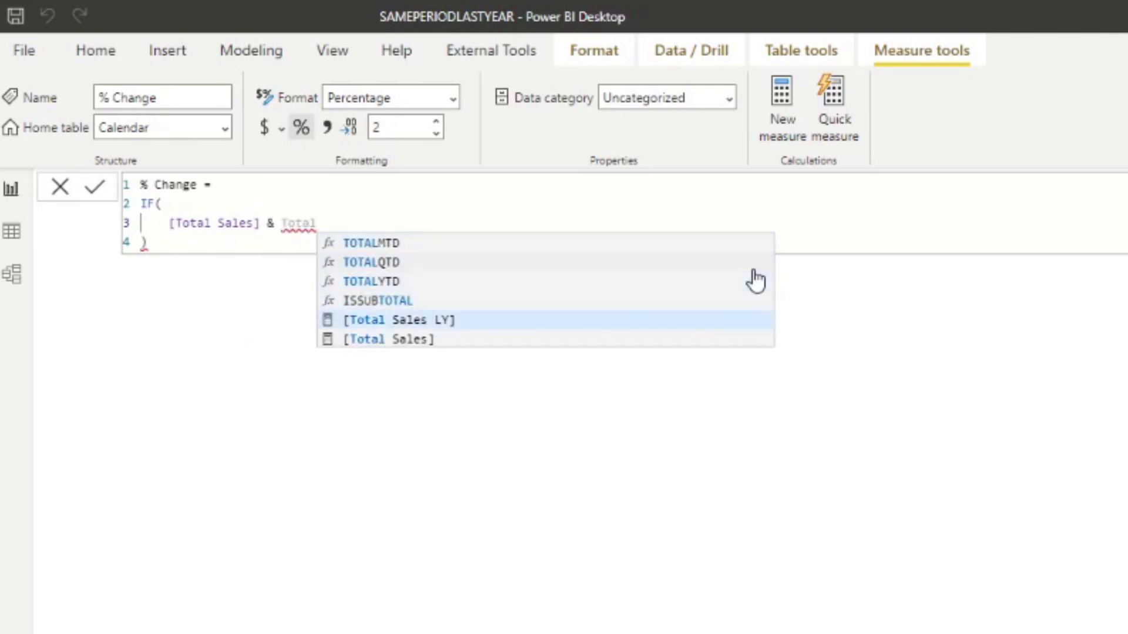
pyautogui.press('Tab')
pyautogui.press('Return')
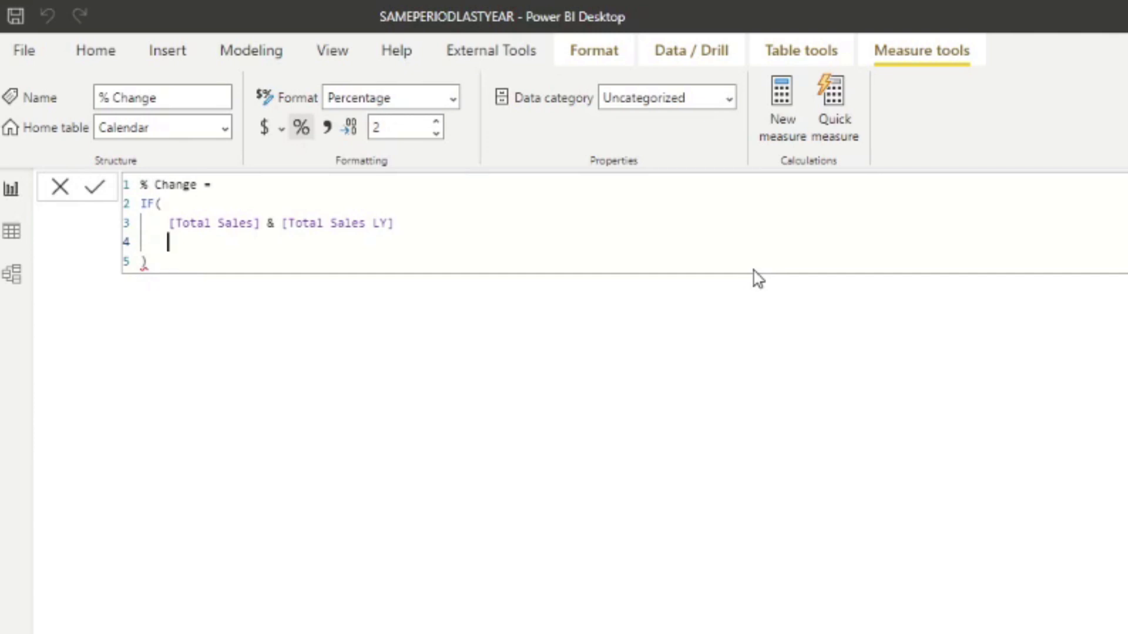
pyautogui.write(',')
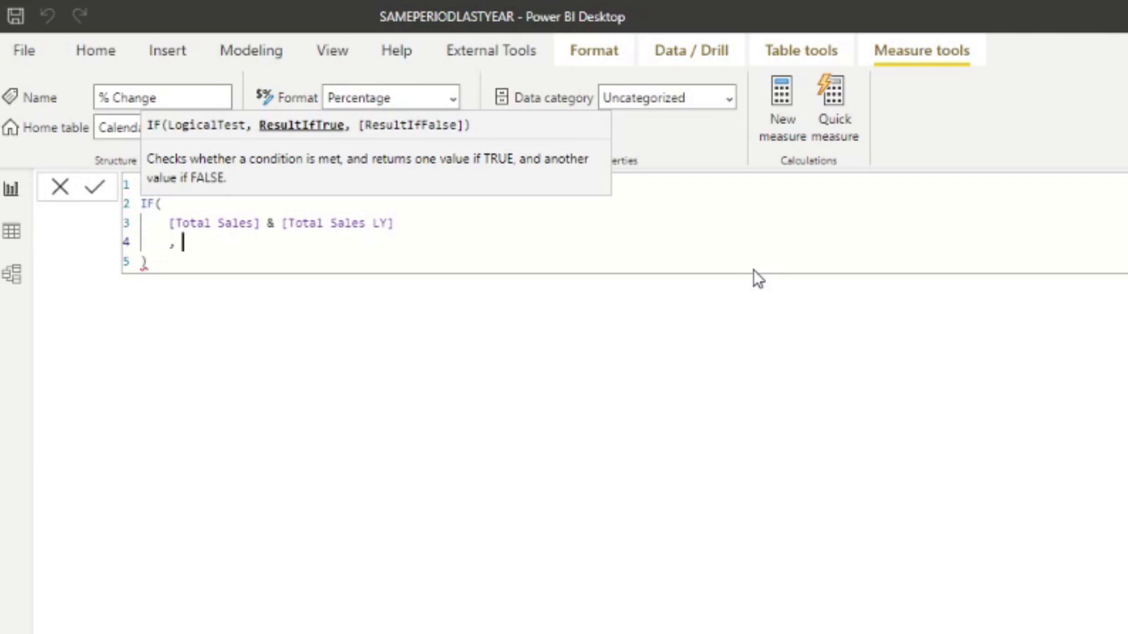
# Paste the DIVIDE calculation as the IF result and indent it one level
pyautogui.hotkey('ctrl', 'v')
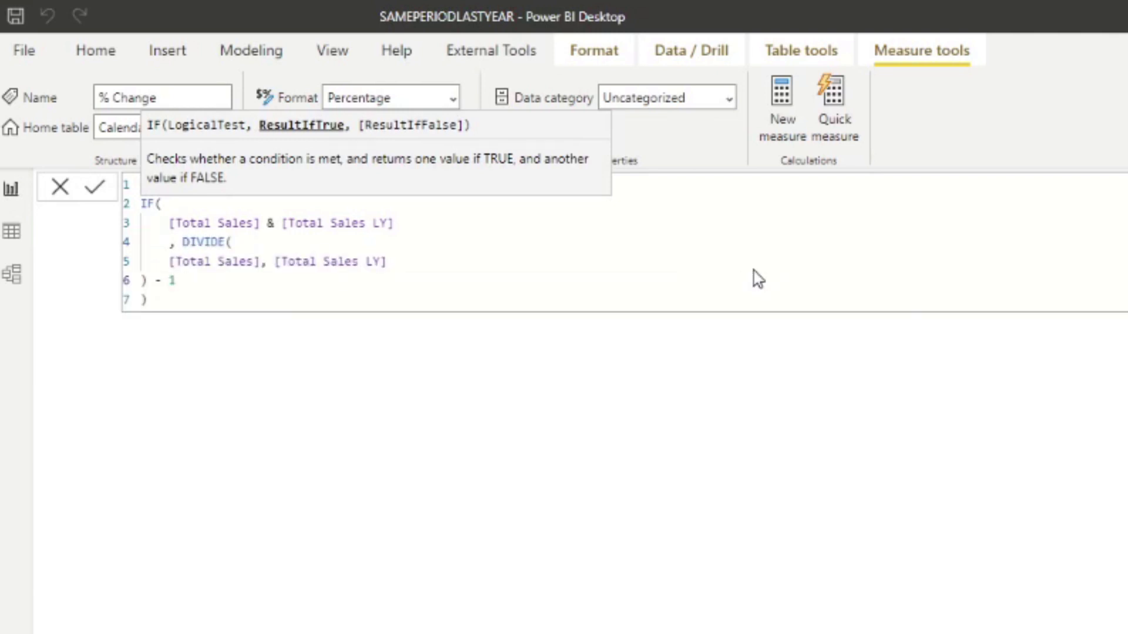
pyautogui.moveTo(182, 243); pyautogui.dragTo(240, 241)
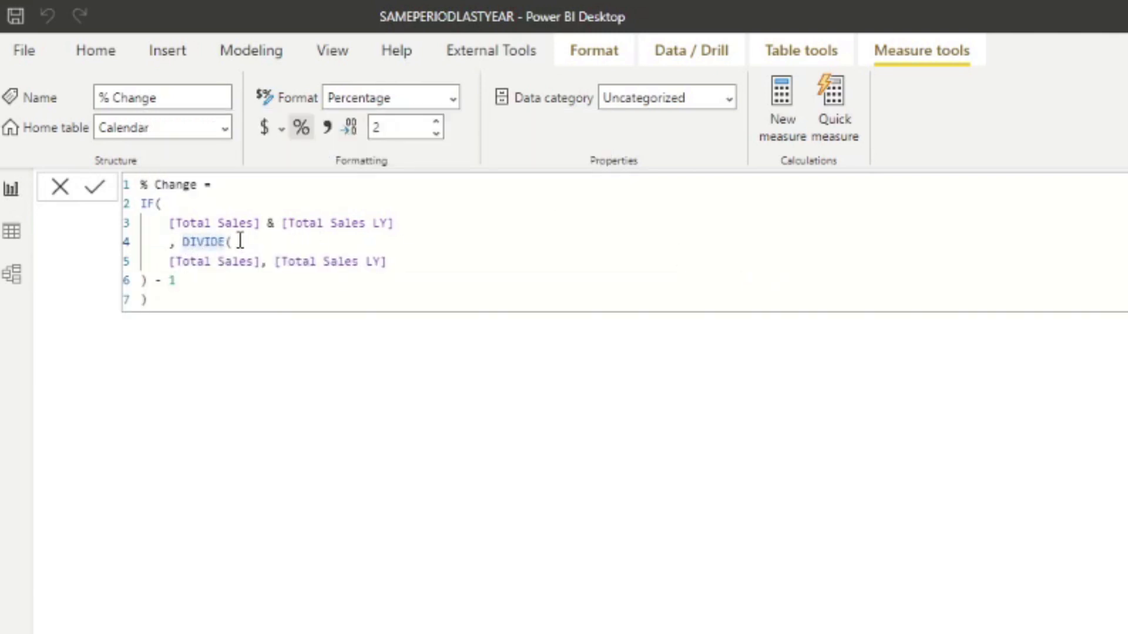
pyautogui.press('Return')
pyautogui.moveTo(217, 303); pyautogui.dragTo(104, 264)
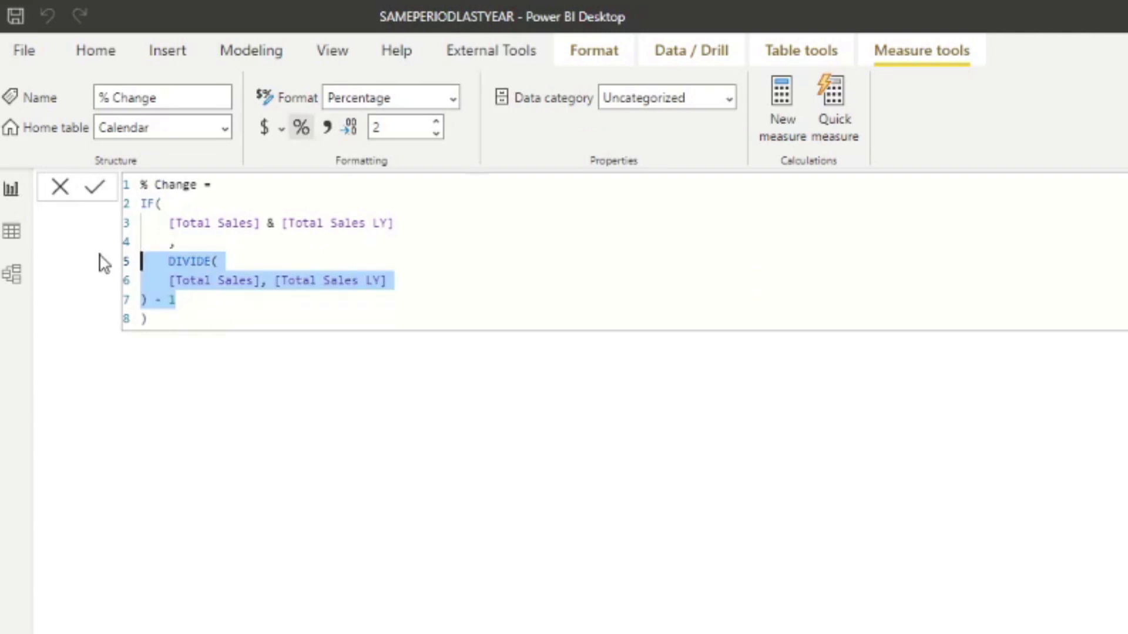
pyautogui.press('Tab')
pyautogui.click(263, 301)
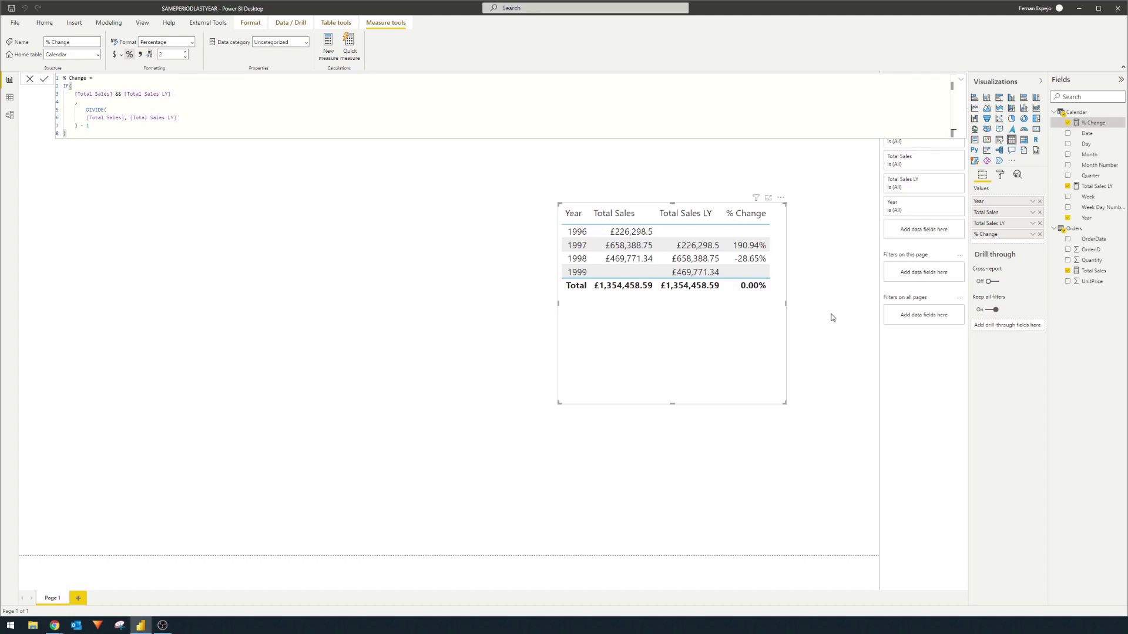
# Move the yearly sales table to the left of the report page and deselect it
pyautogui.moveTo(739, 347); pyautogui.dragTo(291, 360)
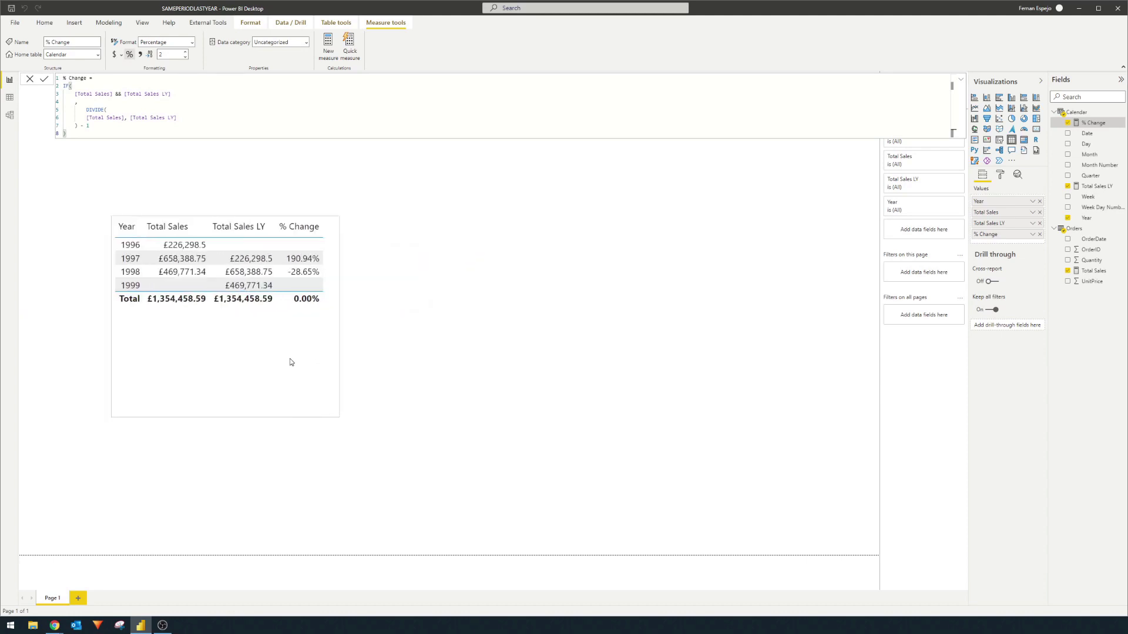
pyautogui.click(694, 265)
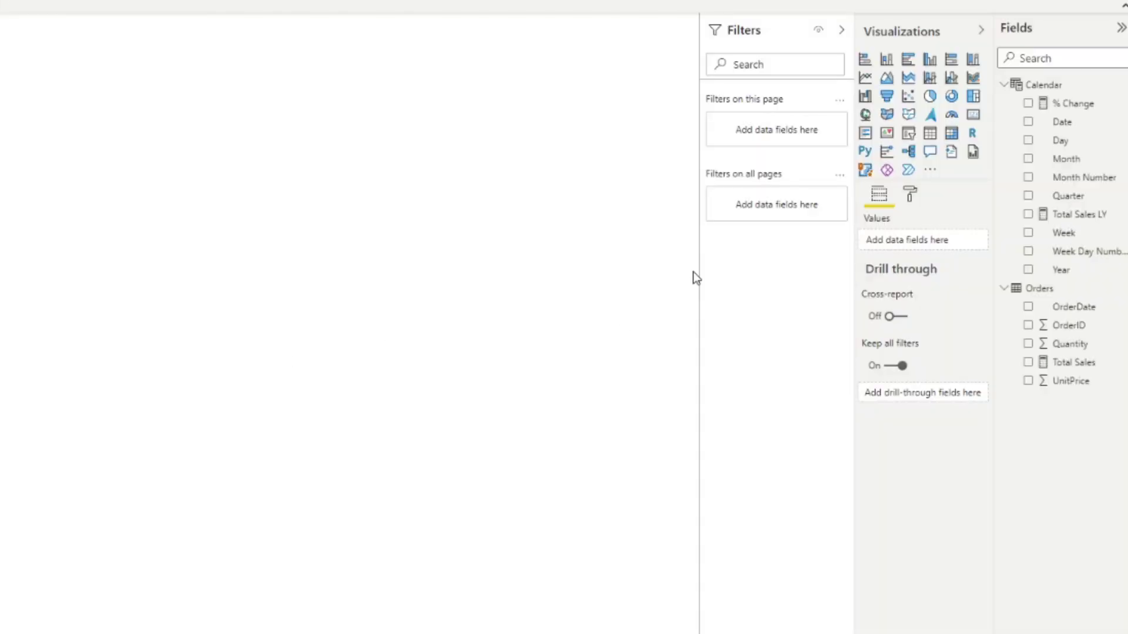
# Create a group on the Date field named 'Year Mo…' with bins sized in months
pyautogui.rightClick(1063, 124)
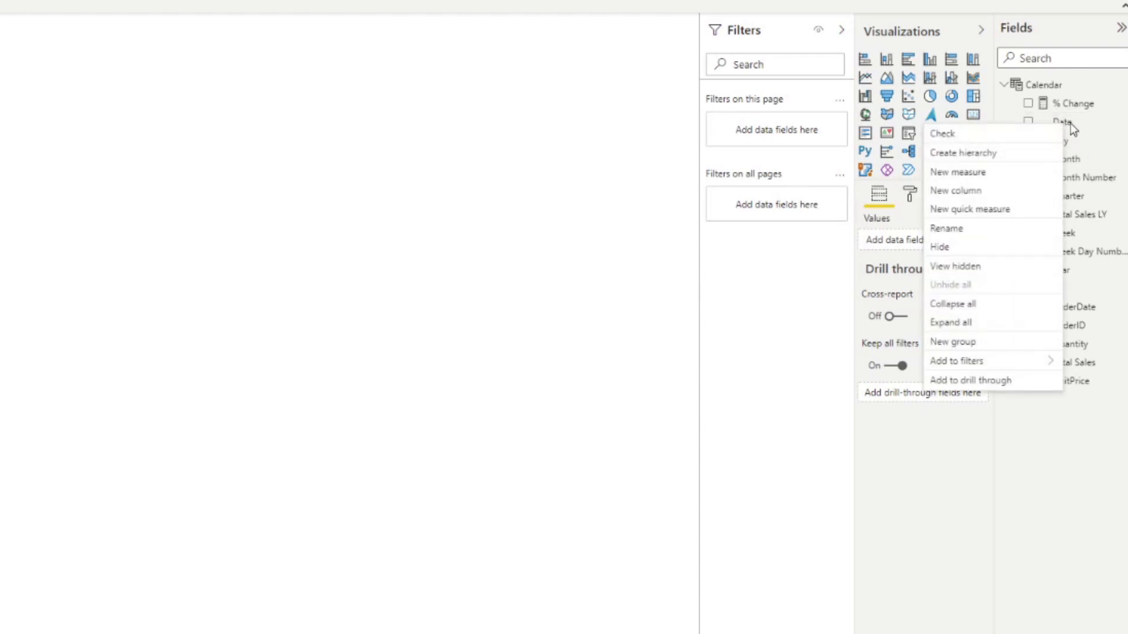
pyautogui.click(965, 343)
pyautogui.moveTo(415, 289); pyautogui.dragTo(70, 291)
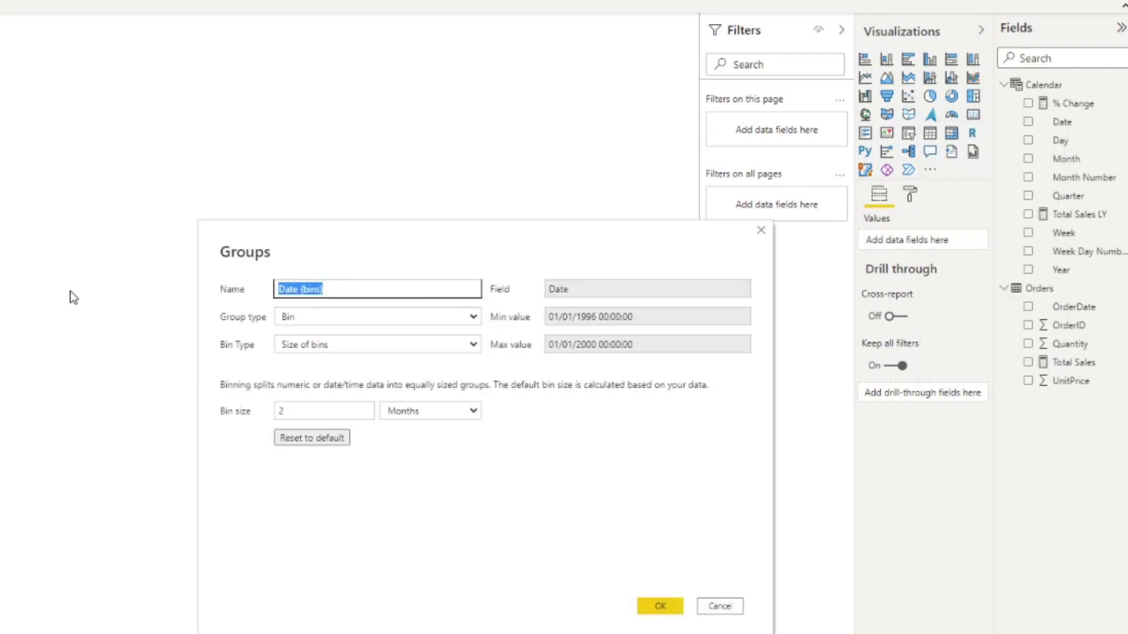
pyautogui.write('Year Month')
pyautogui.doubleClick(281, 411)
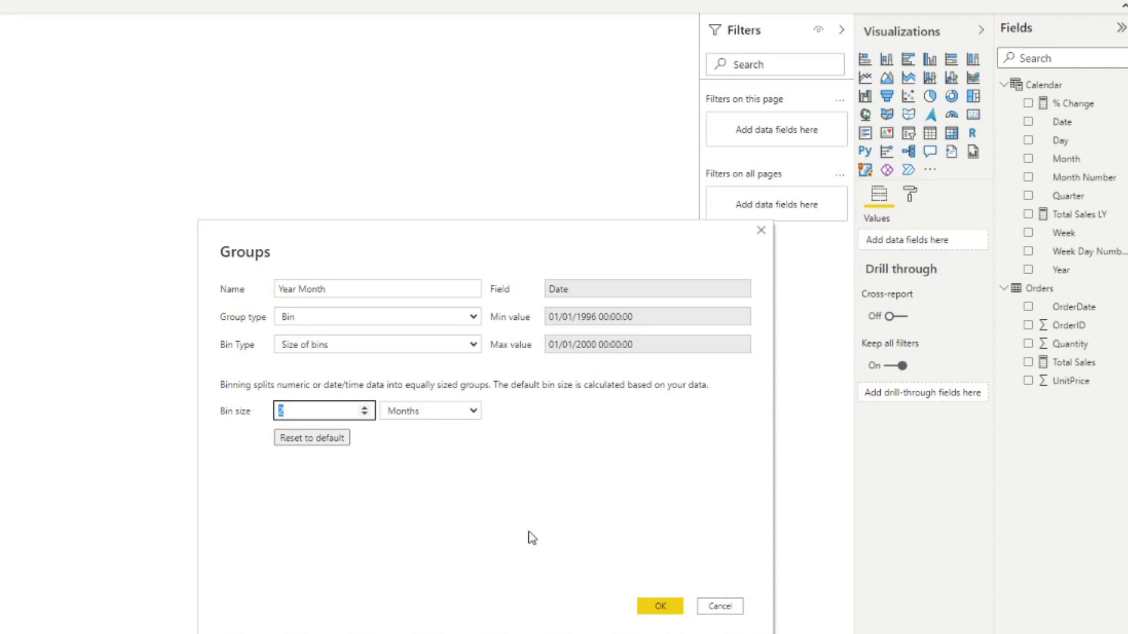
pyautogui.click(657, 610)
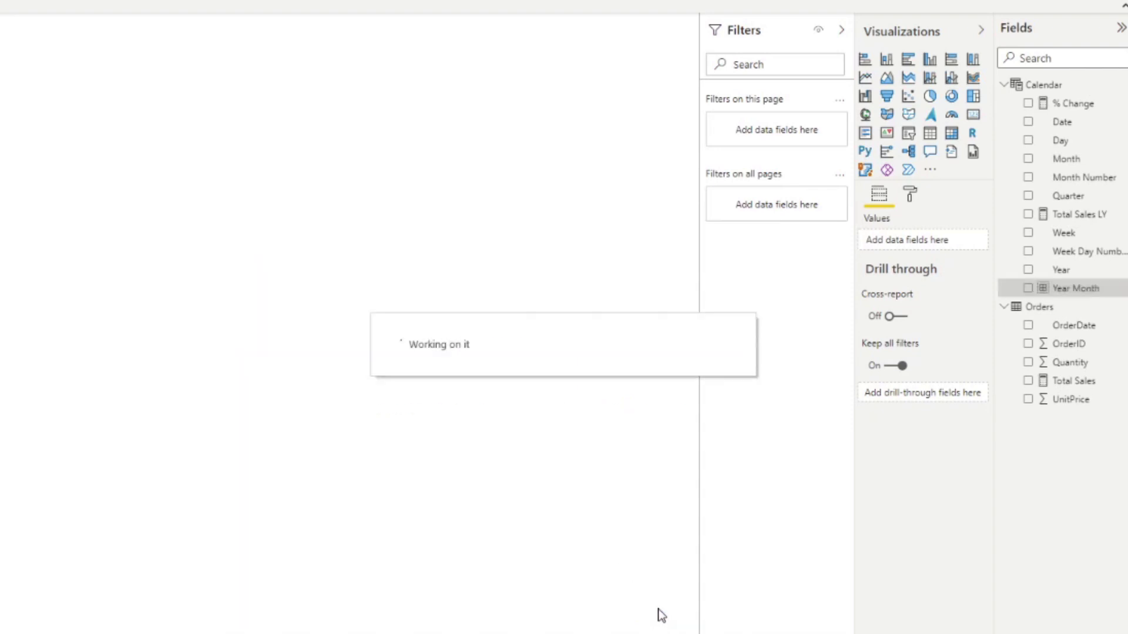
# Place a Year Month table on the report with Total Sales beside each month, enlarged
pyautogui.moveTo(1075, 289); pyautogui.dragTo(259, 209)
pyautogui.moveTo(460, 282); pyautogui.dragTo(299, 260)
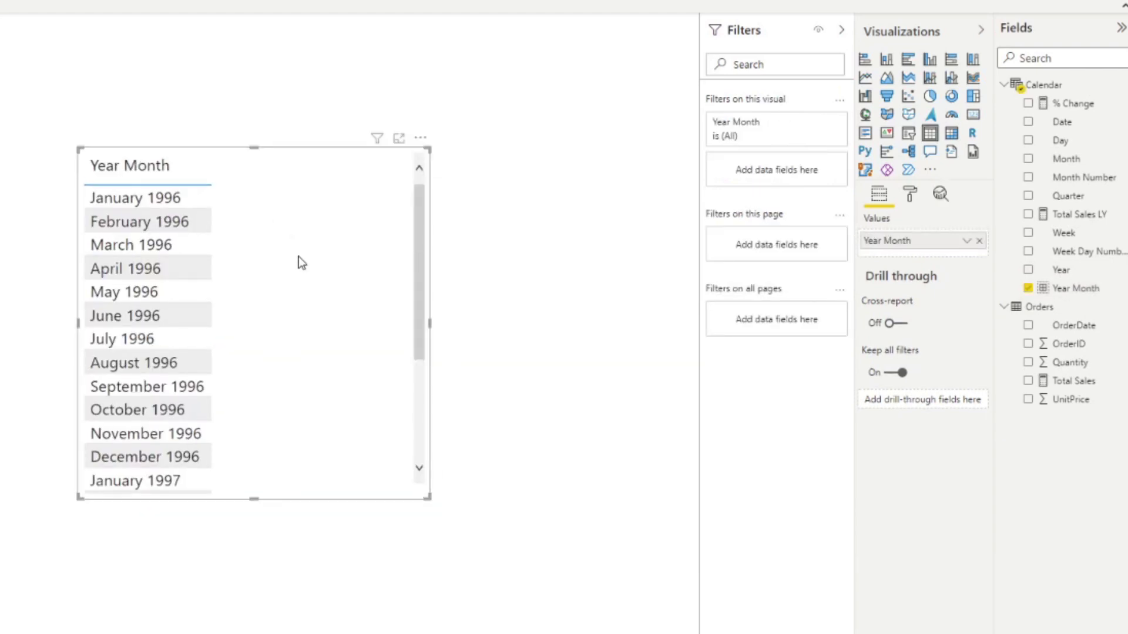
pyautogui.scroll(-5, 301, 276)
pyautogui.scroll(-5, 301, 284)
pyautogui.scroll(8, 301, 284)
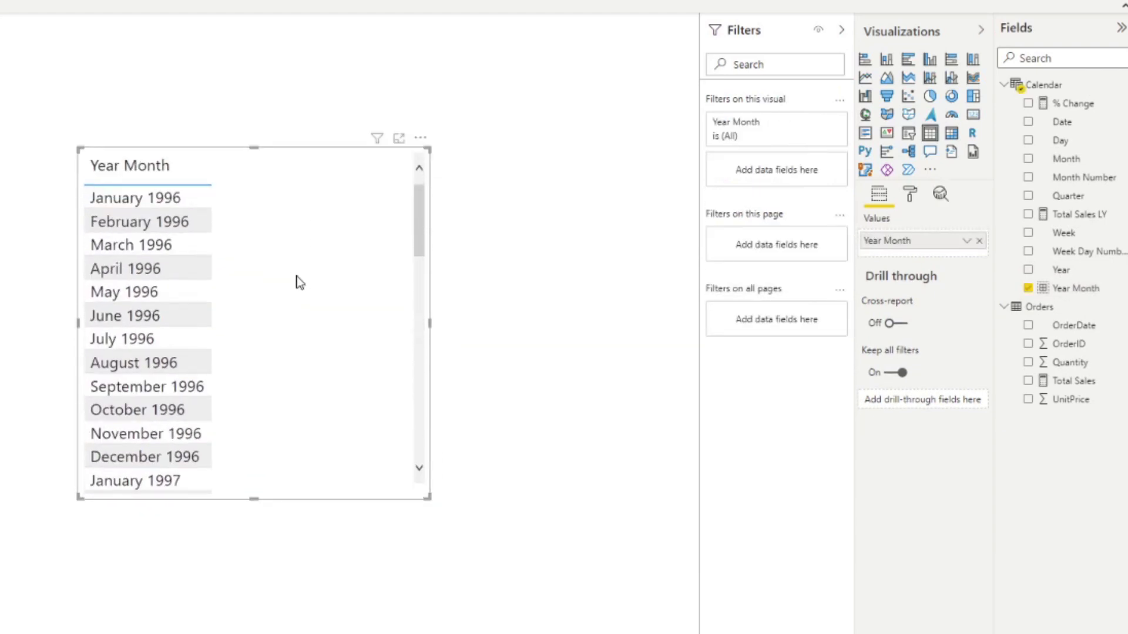
pyautogui.moveTo(1076, 383); pyautogui.dragTo(349, 383)
pyautogui.moveTo(423, 501); pyautogui.dragTo(490, 633)
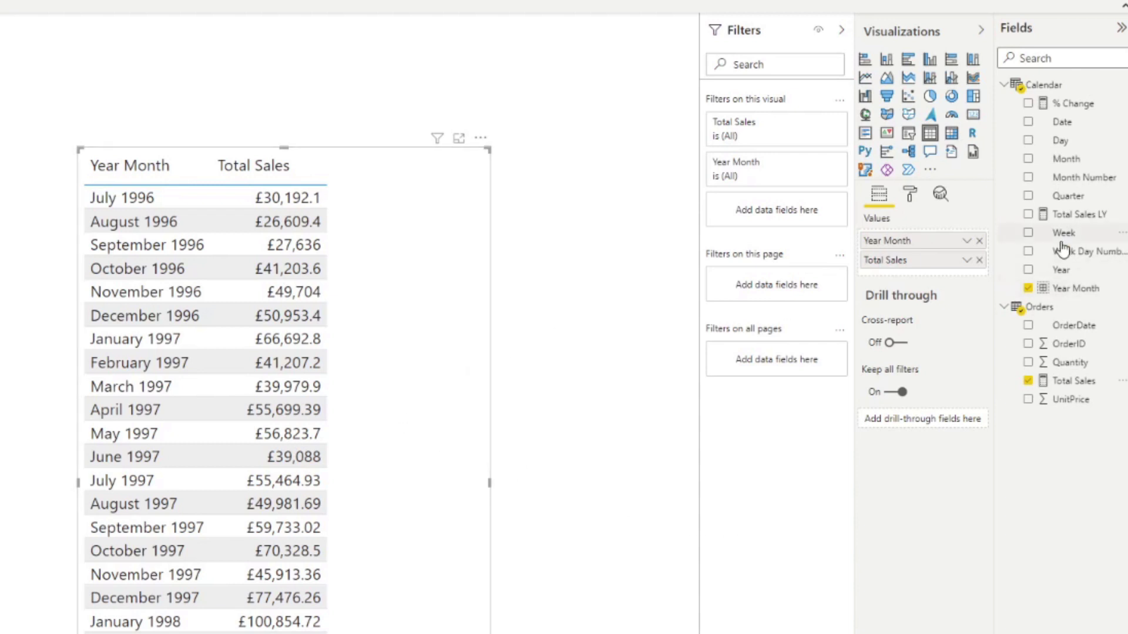
# Add Total Sales LY to the monthly table, resize and raise it, then highlight July 1997
pyautogui.moveTo(1078, 214); pyautogui.dragTo(392, 382)
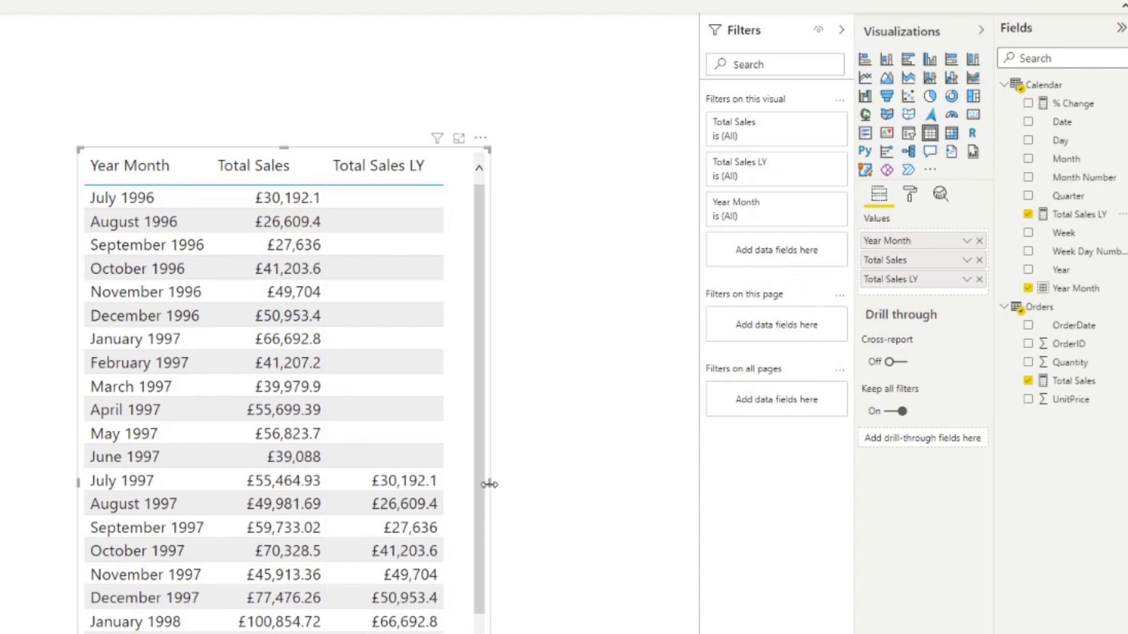
pyautogui.moveTo(488, 485); pyautogui.dragTo(539, 511)
pyautogui.moveTo(488, 544); pyautogui.dragTo(508, 468)
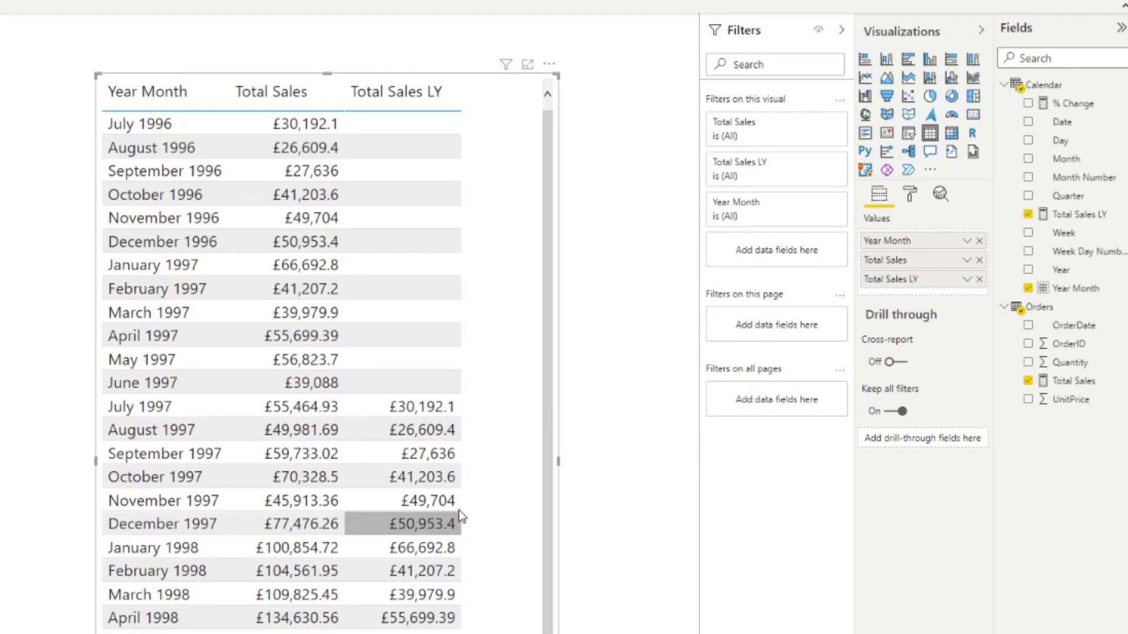
pyautogui.click(144, 410)
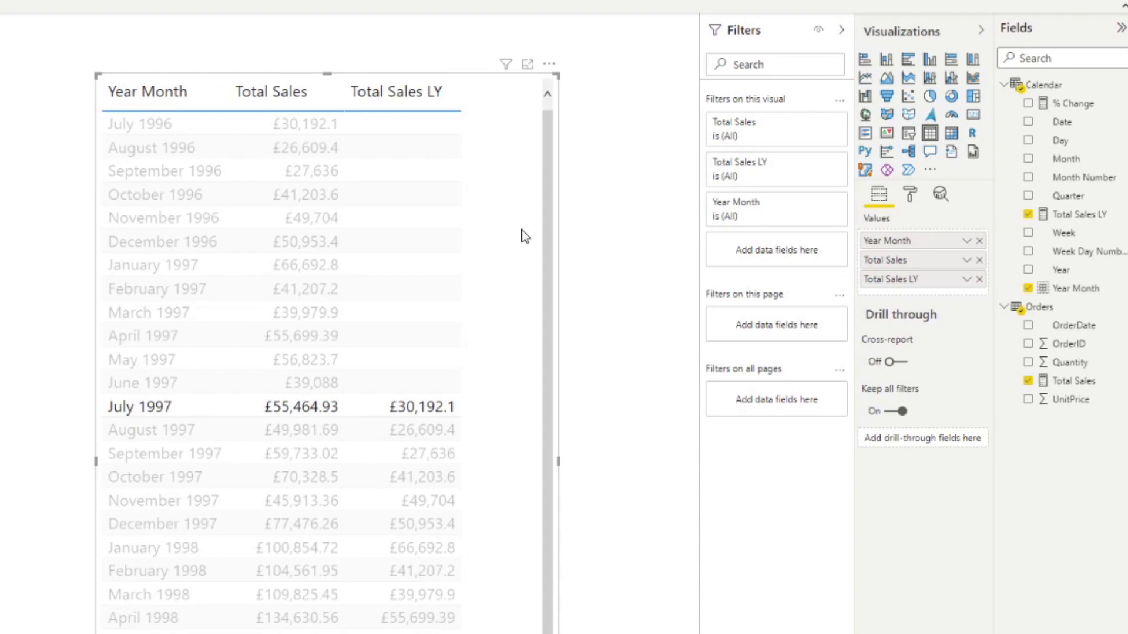
# Add a % Change column to the widened monthly table and move it up-left
pyautogui.click(632, 242)
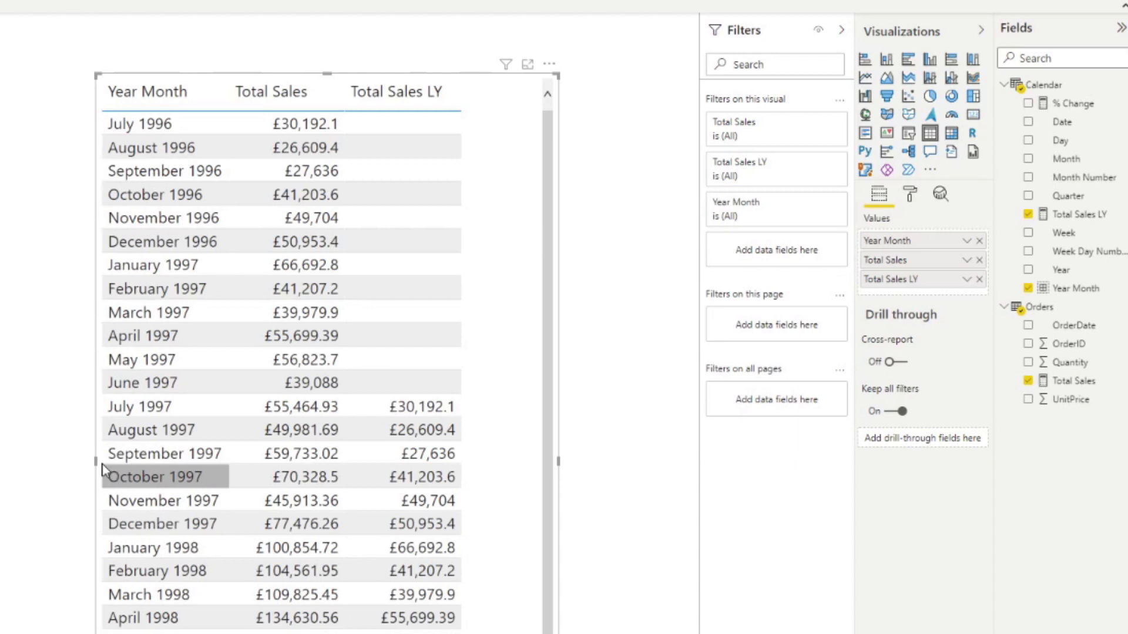
pyautogui.moveTo(96, 461); pyautogui.dragTo(50, 470)
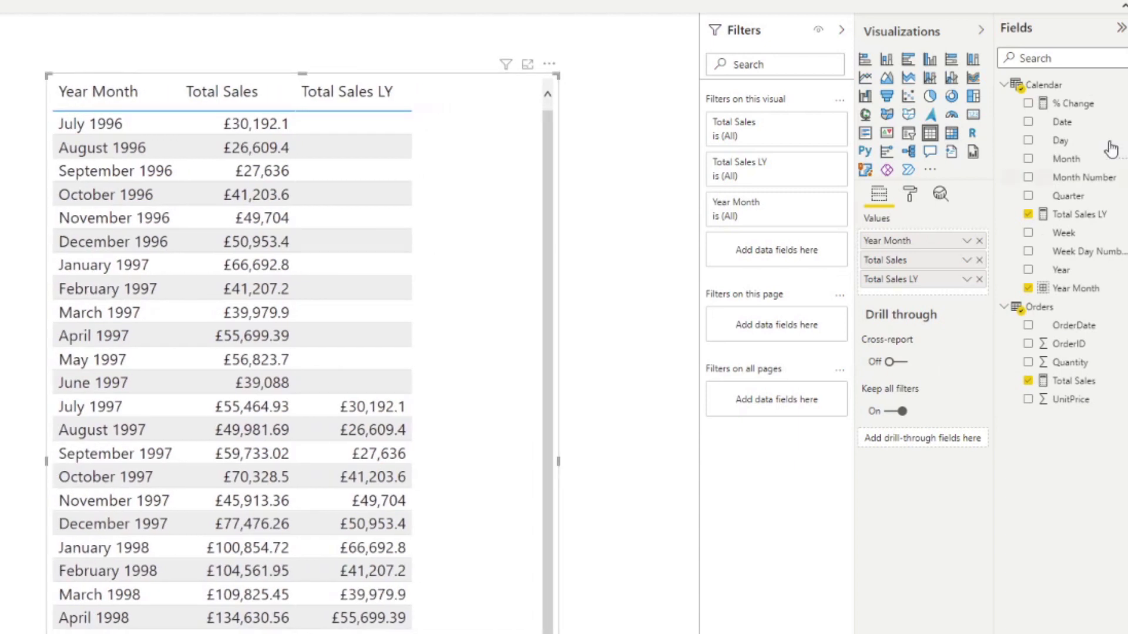
pyautogui.moveTo(1066, 104); pyautogui.dragTo(468, 470)
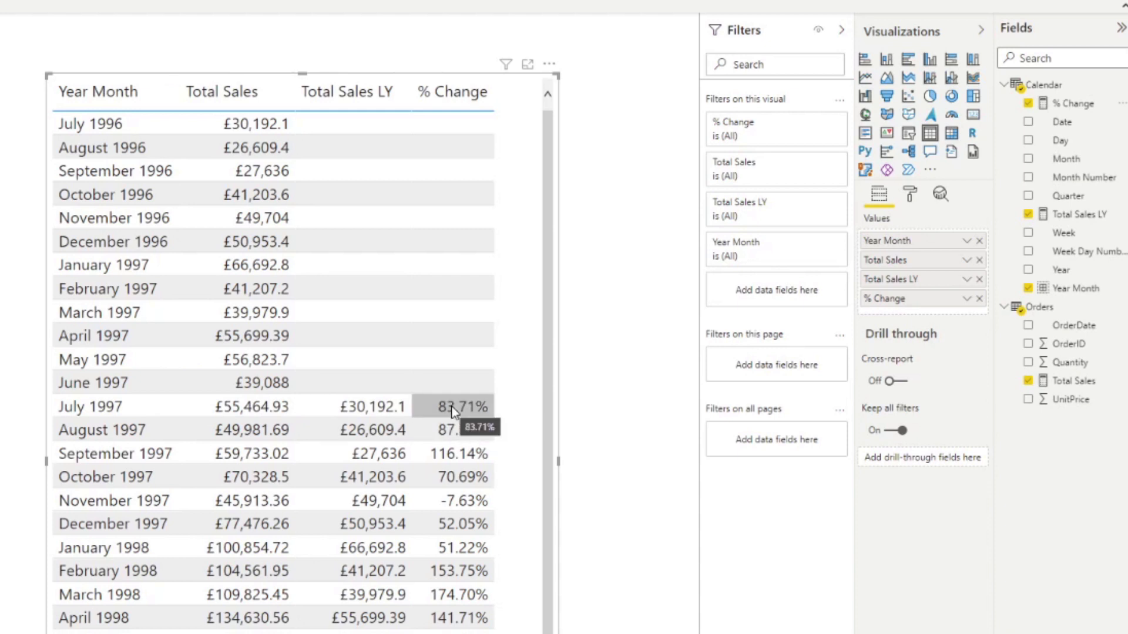
pyautogui.moveTo(518, 538); pyautogui.dragTo(171, 523)
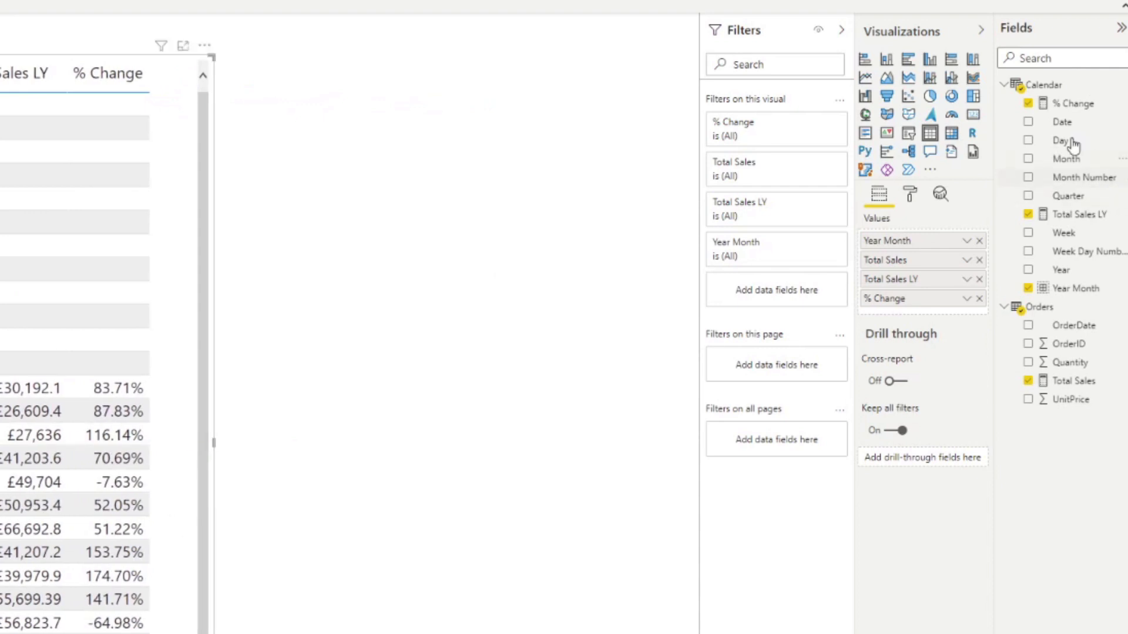
# Create a Quarters group on the Date field with a bin size of 3 months
pyautogui.rightClick(1042, 85)
pyautogui.click(568, 448)
pyautogui.rightClick(1061, 122)
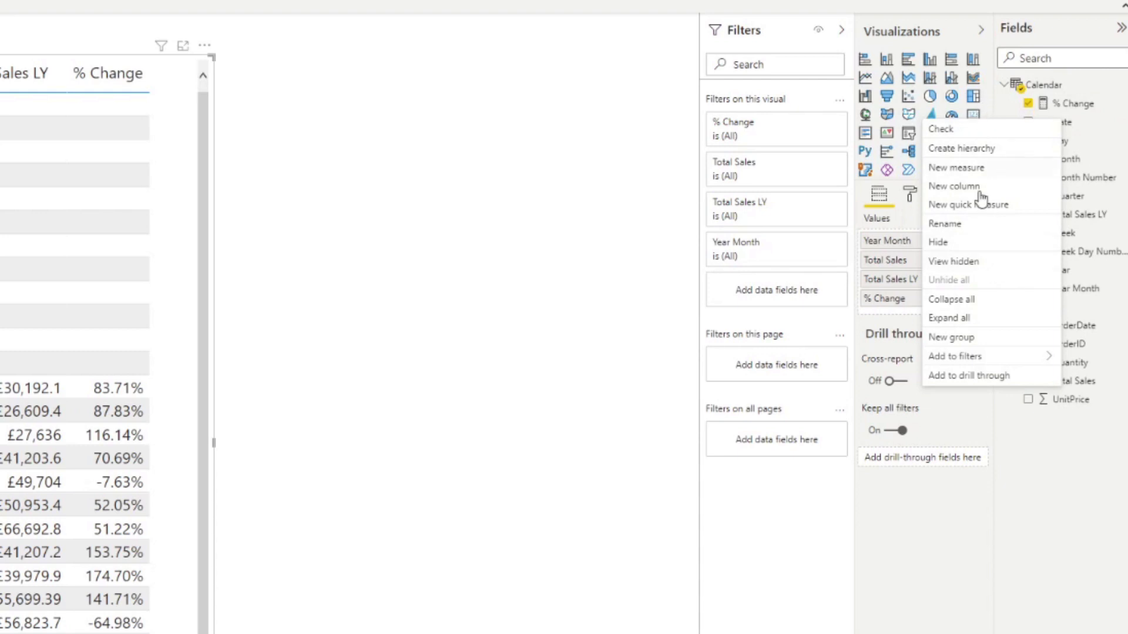
pyautogui.click(968, 338)
pyautogui.hotkey('ctrl', 'a')
pyautogui.write('Quarters')
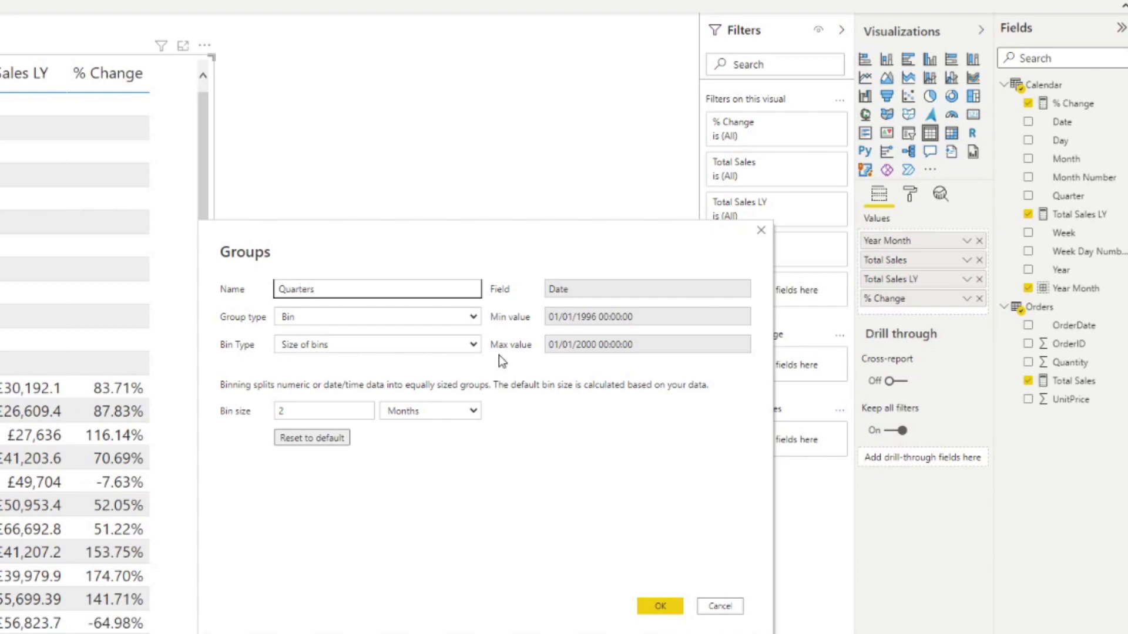
pyautogui.click(361, 412)
pyautogui.write('3')
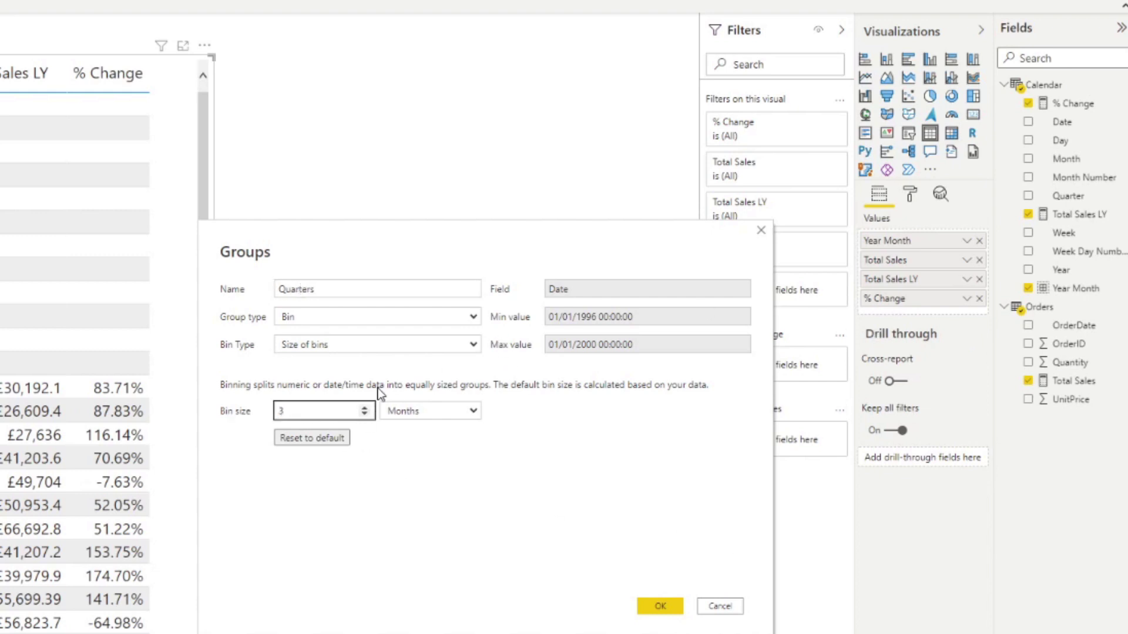
pyautogui.click(660, 605)
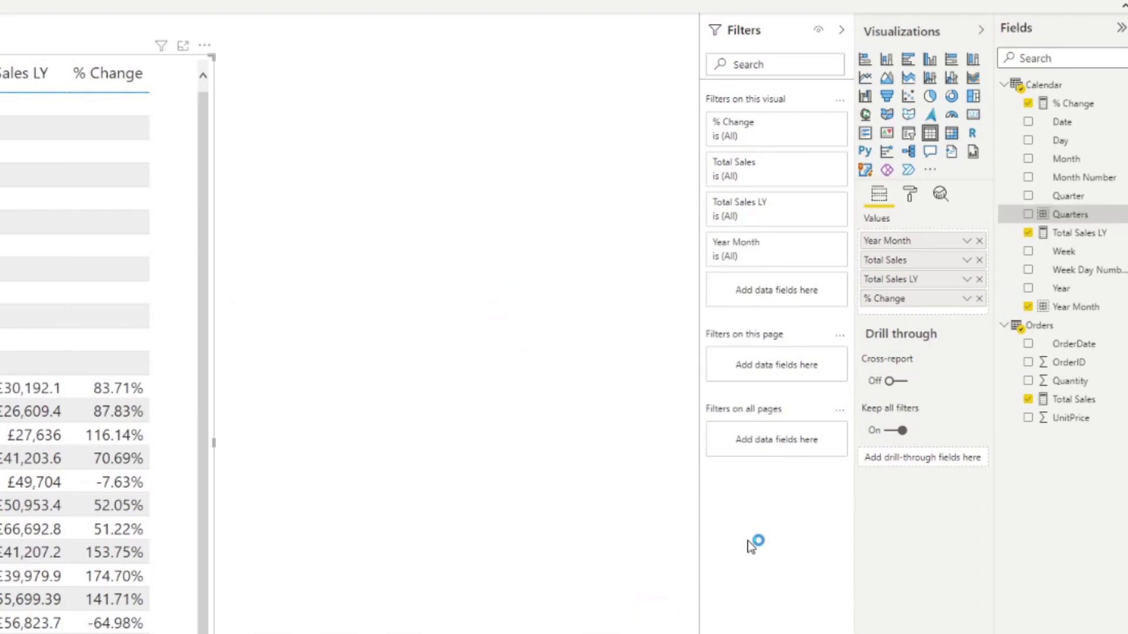
# Build a Quarters table with Total Sales, Total Sales LY and % Change columns
pyautogui.moveTo(1051, 216); pyautogui.dragTo(467, 353)
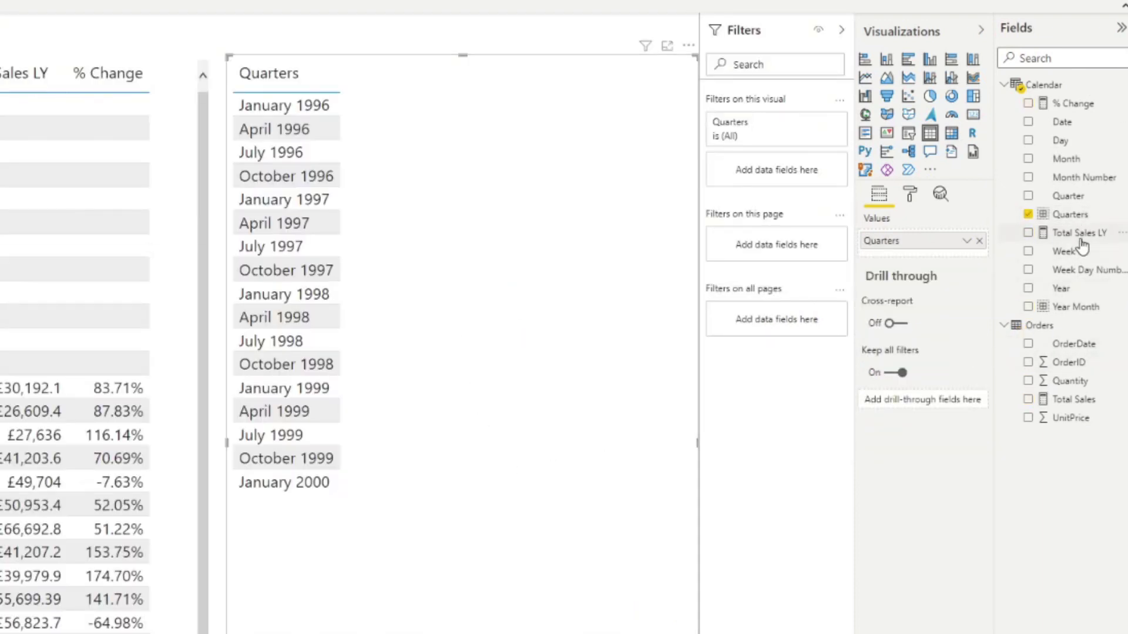
pyautogui.moveTo(1076, 400); pyautogui.dragTo(504, 320)
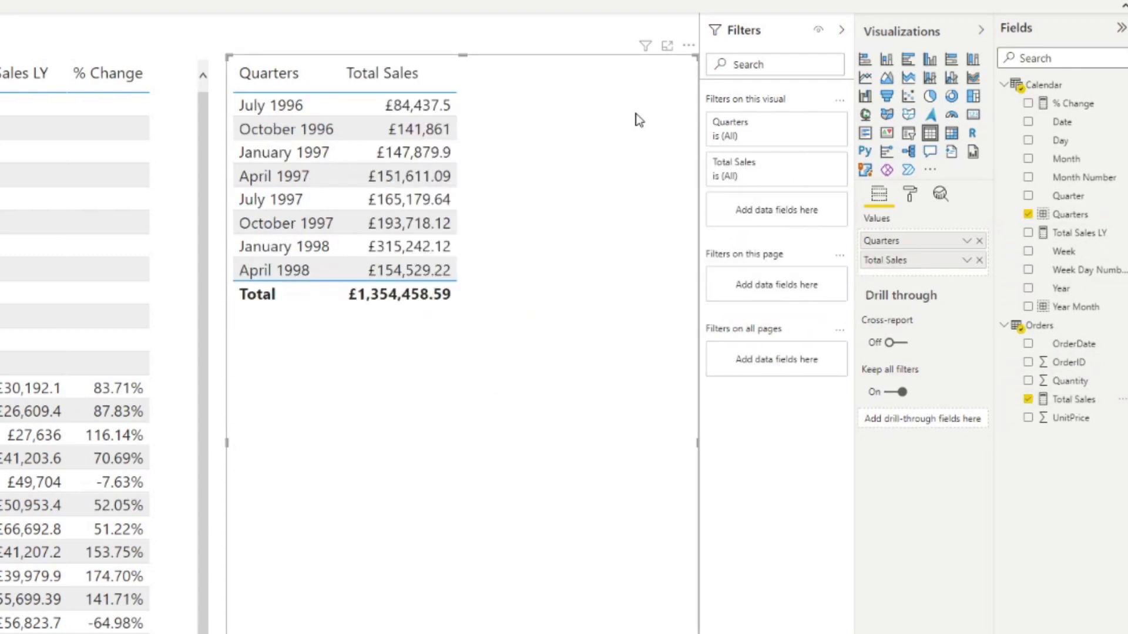
pyautogui.moveTo(1078, 233); pyautogui.dragTo(546, 151)
pyautogui.moveTo(1068, 105); pyautogui.dragTo(604, 216)
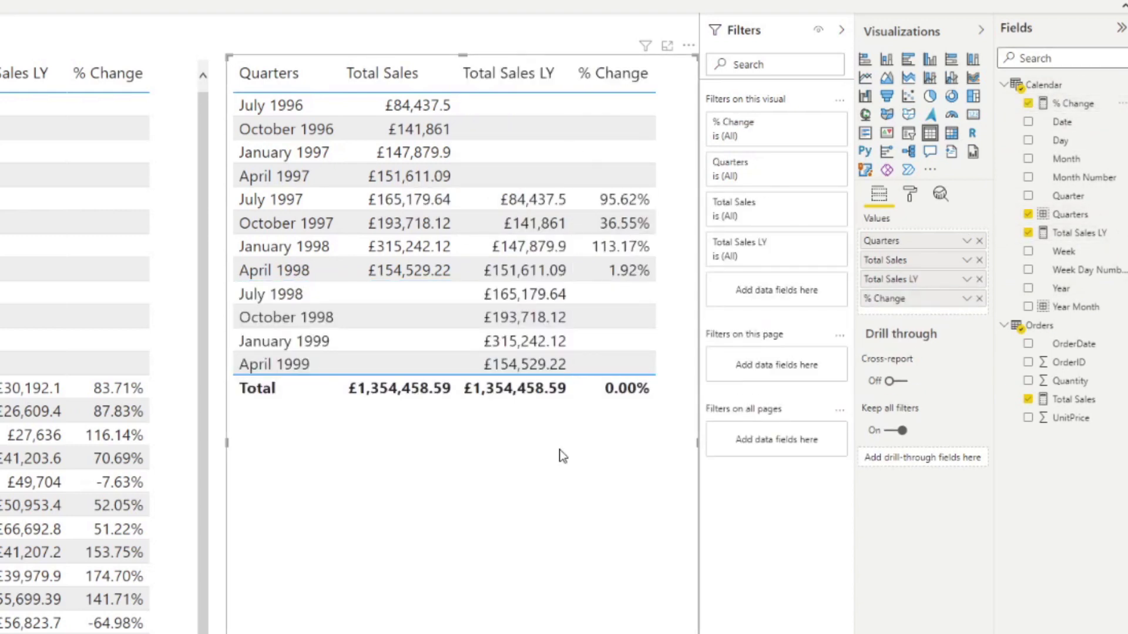